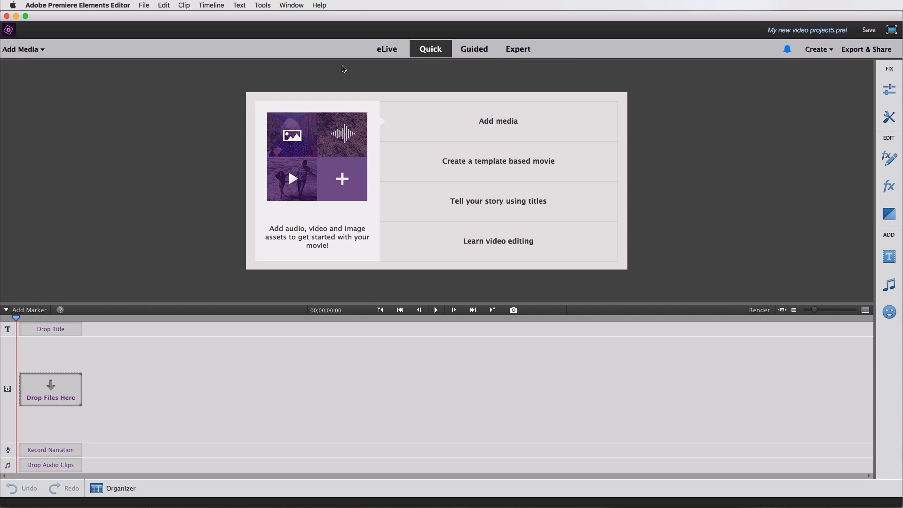
Look through the Guided mode's Fun Edits and return to Expert mode.
left_click(510, 54)
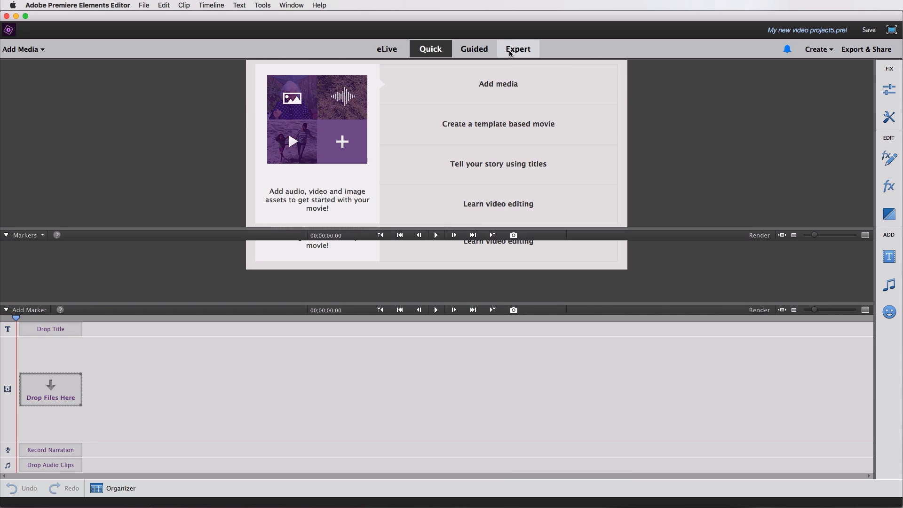
left_click(476, 53)
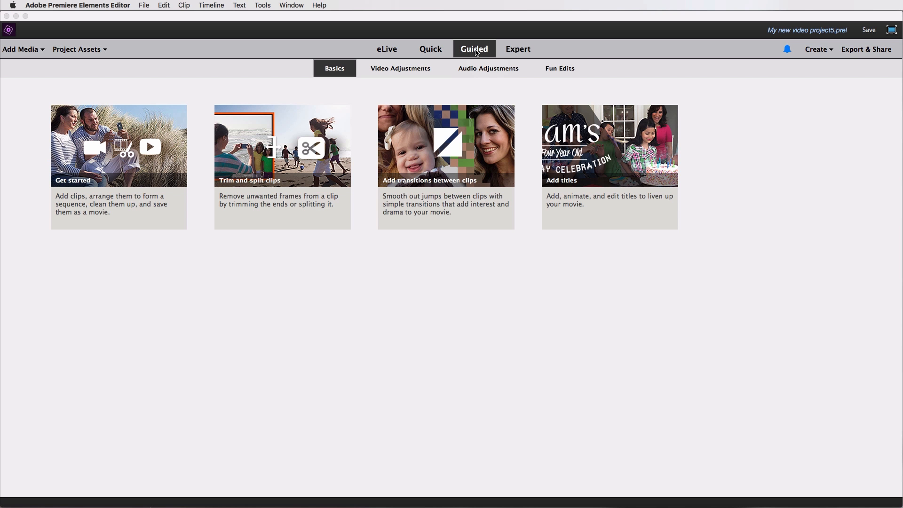
left_click(551, 73)
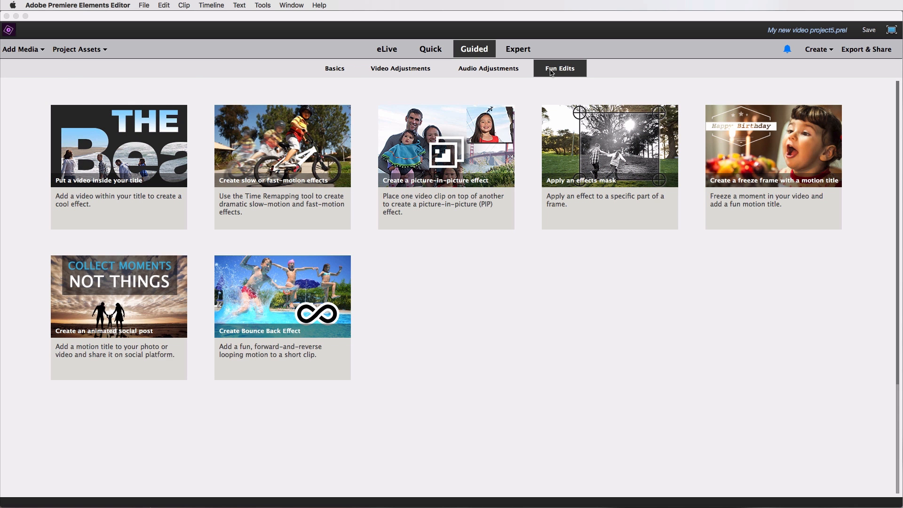
left_click(521, 51)
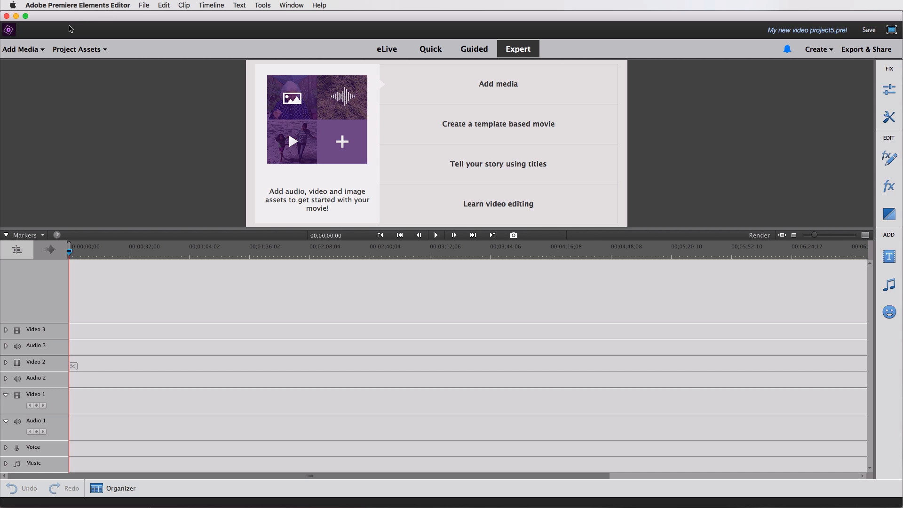
Open the files-and-folders import dialog and navigate to G-DRIVE > PHOTOS VIDEOS > 2017.
left_click(35, 49)
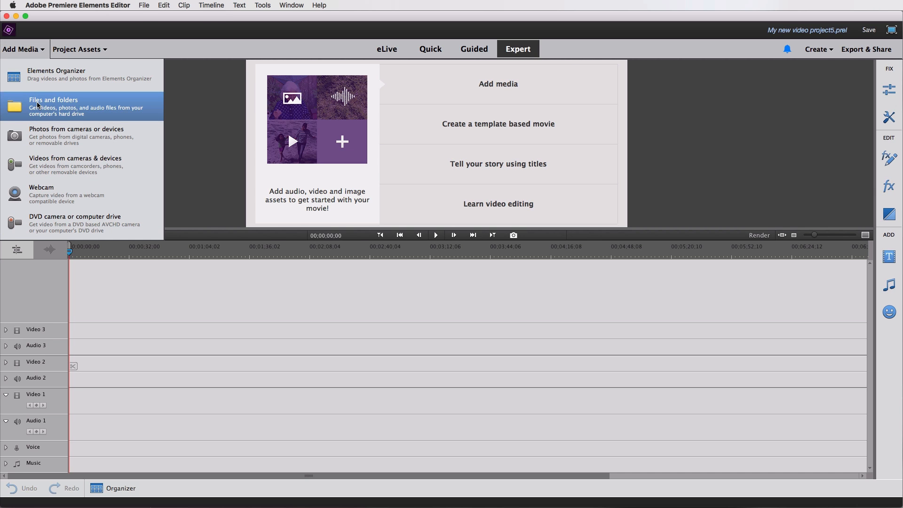
left_click(45, 109)
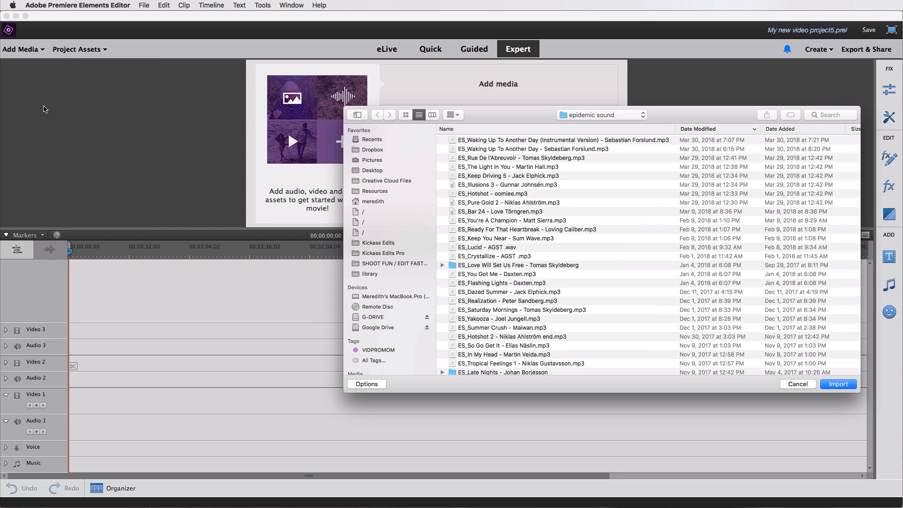
left_click_drag(679, 113, 617, 113)
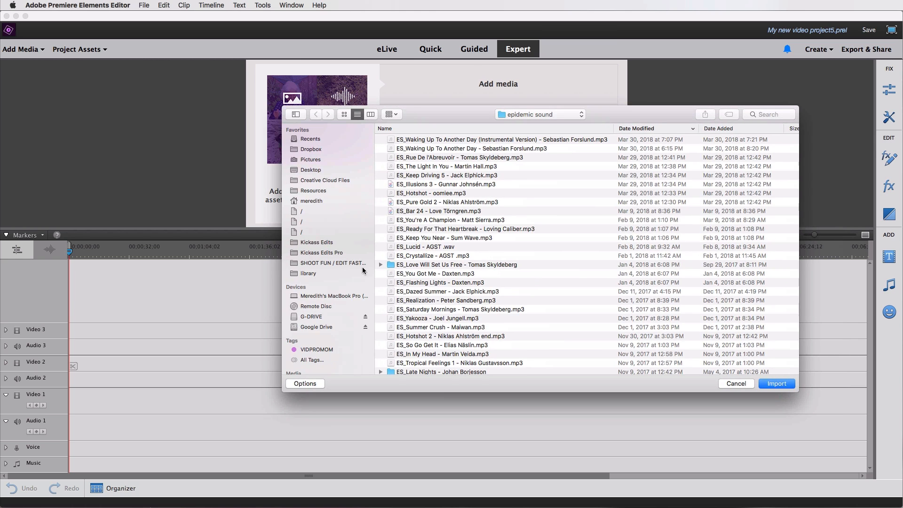
left_click(311, 319)
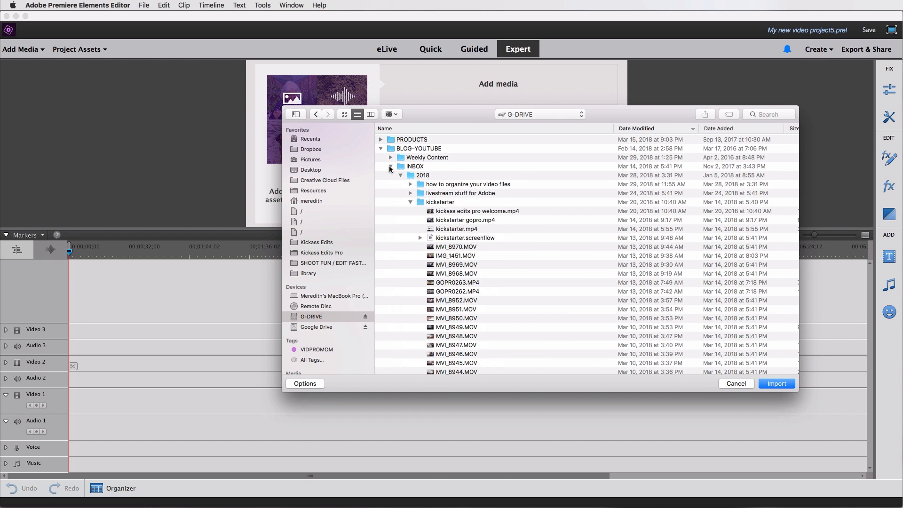
left_click(382, 147)
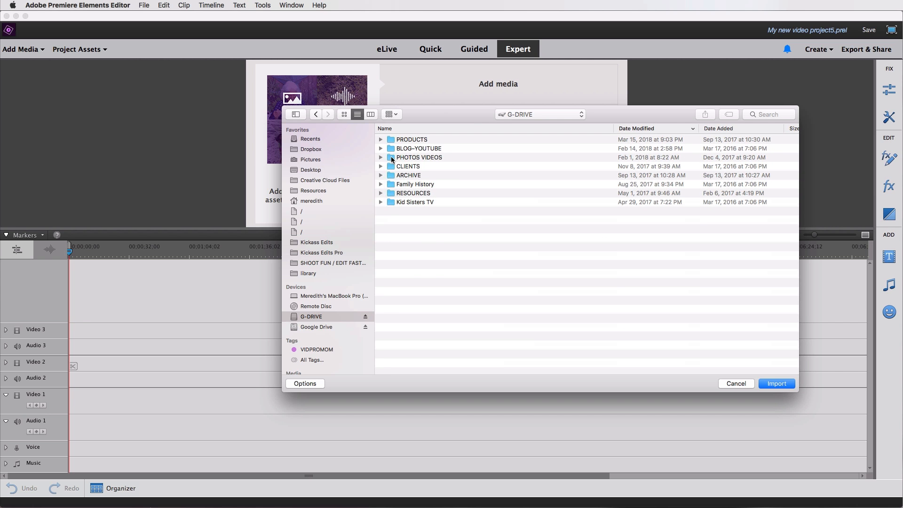
double_click(391, 157)
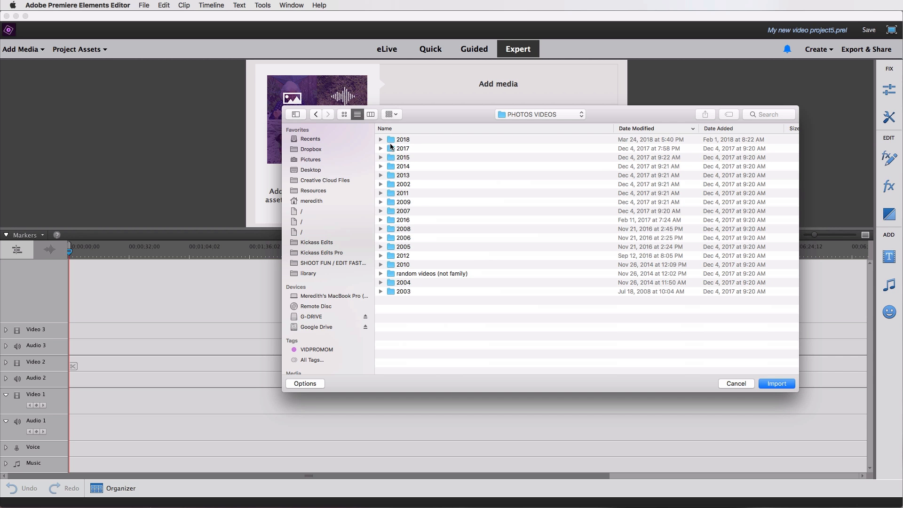
double_click(390, 148)
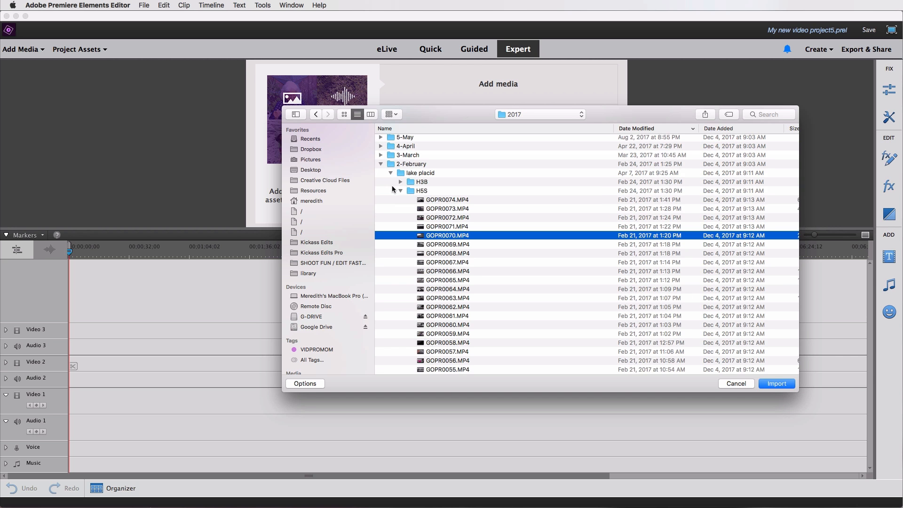
scroll(437, 216, "down", 1)
Import clips GOPR0074 through GOPR0037 from the 2-February/lake placid/H5S folder.
left_click(438, 205)
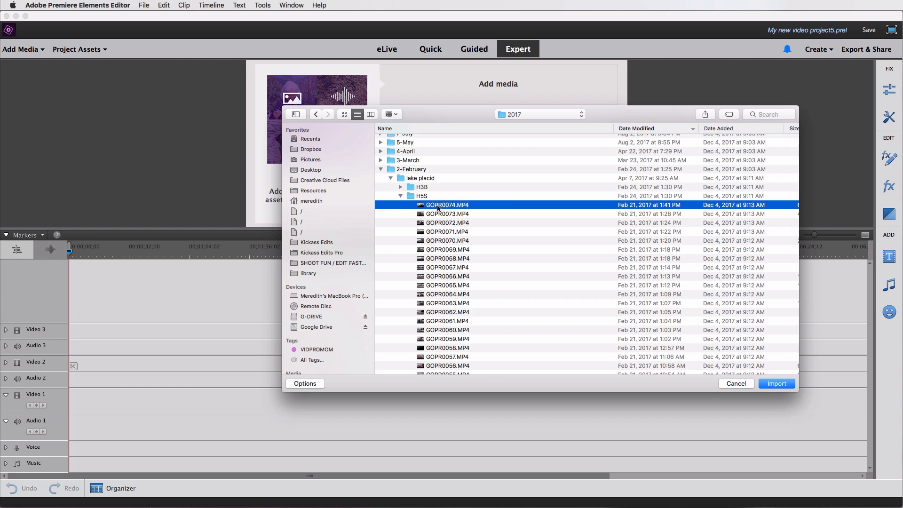
scroll(438, 207, "down", 10)
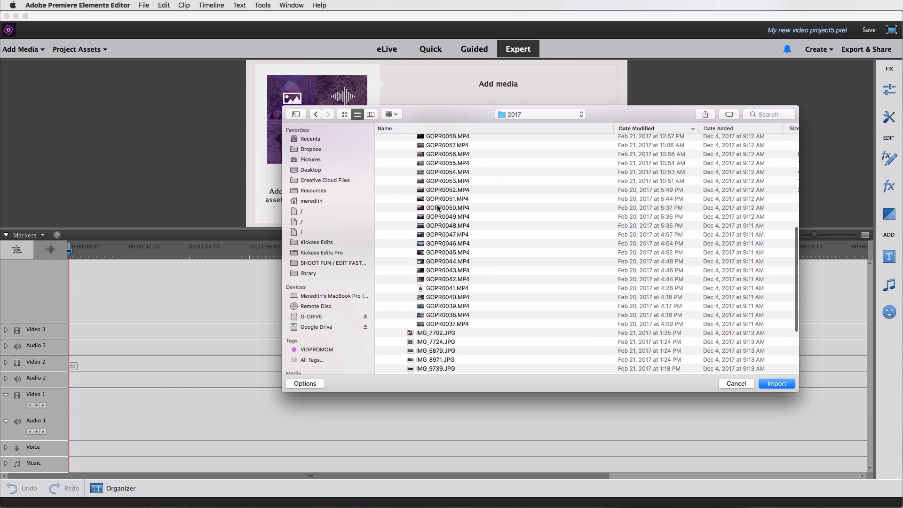
left_click(438, 323, "shift")
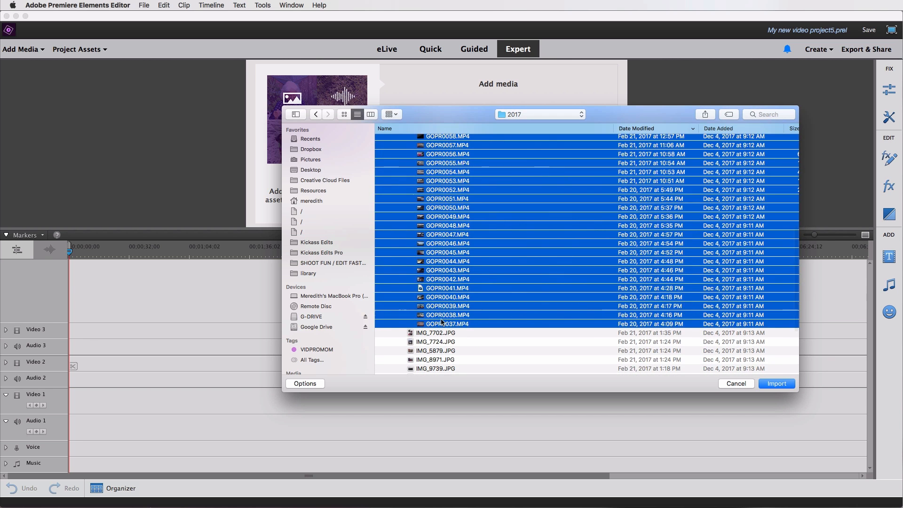
left_click(774, 386)
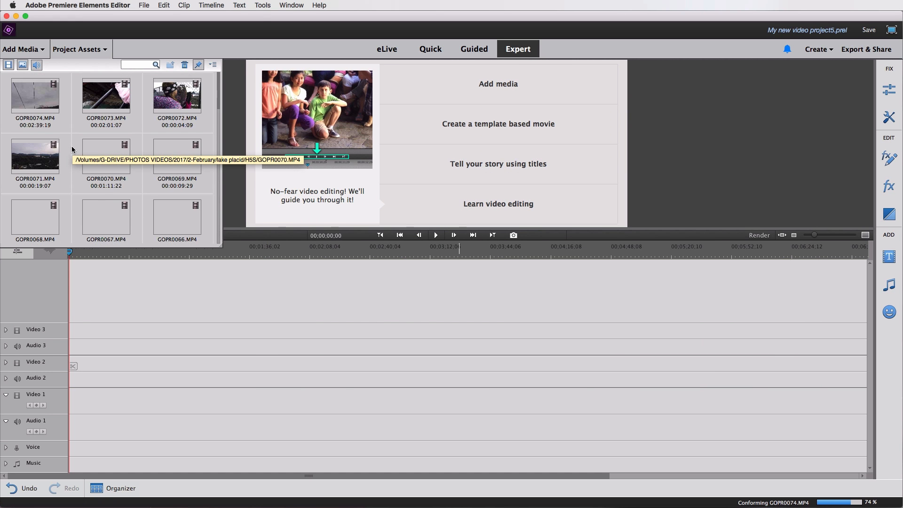
Create a new album named Summer 2017 in the Elements Organizer.
left_click(87, 53)
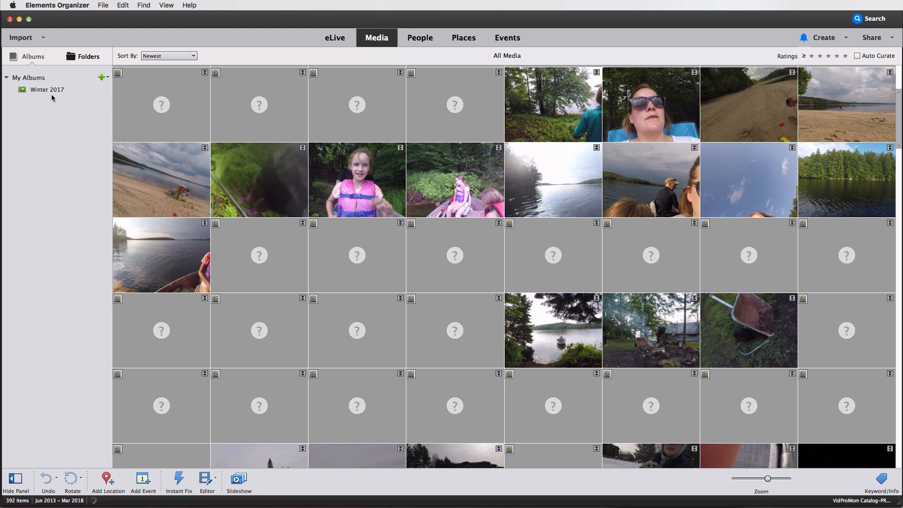
left_click(102, 78)
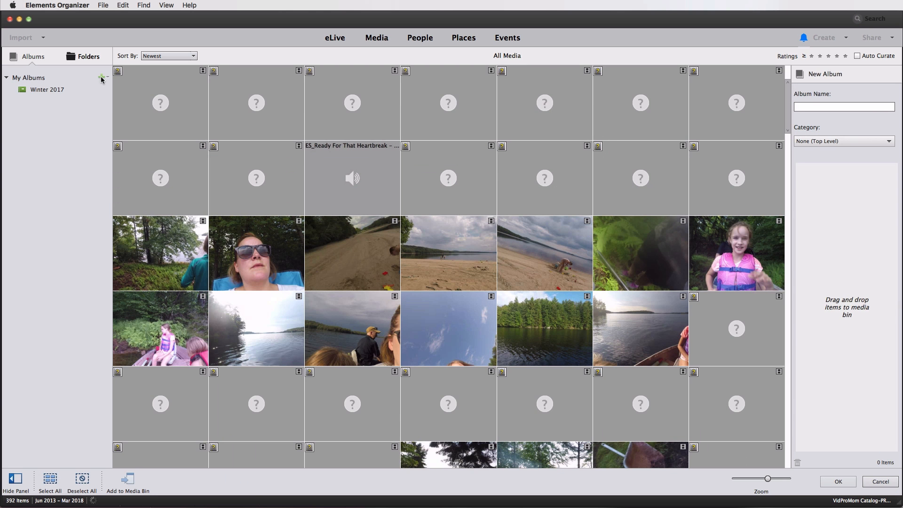
left_click(806, 107)
type("Summer 2017")
left_click(839, 482)
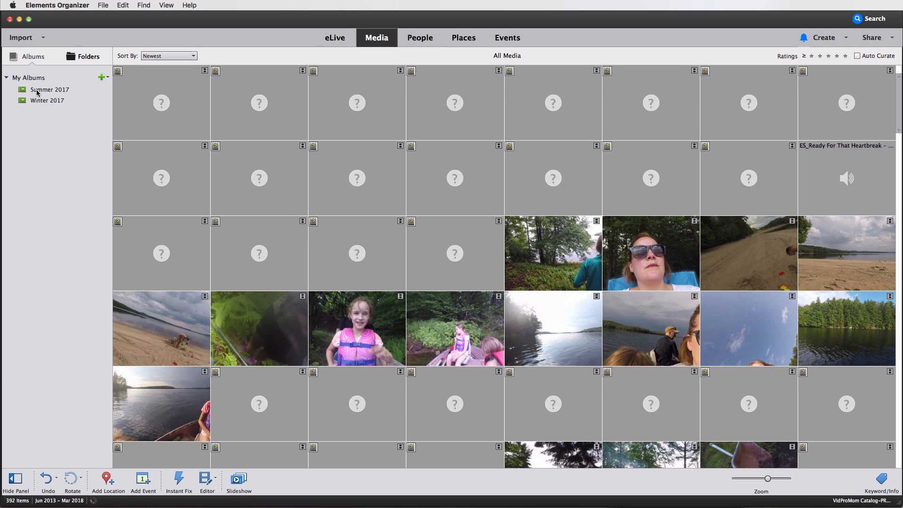
Select the summer lake clips and add them to the Summer 2017 album.
left_click(577, 259)
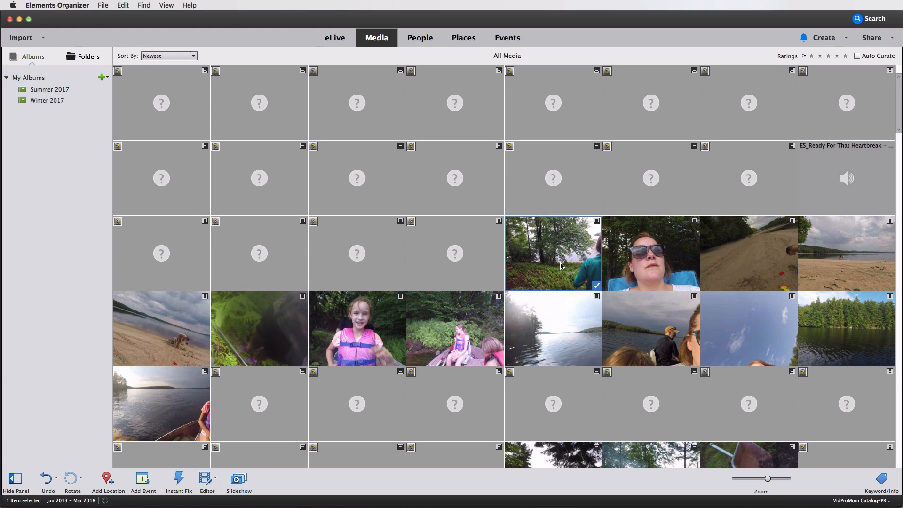
left_click(657, 268, "super")
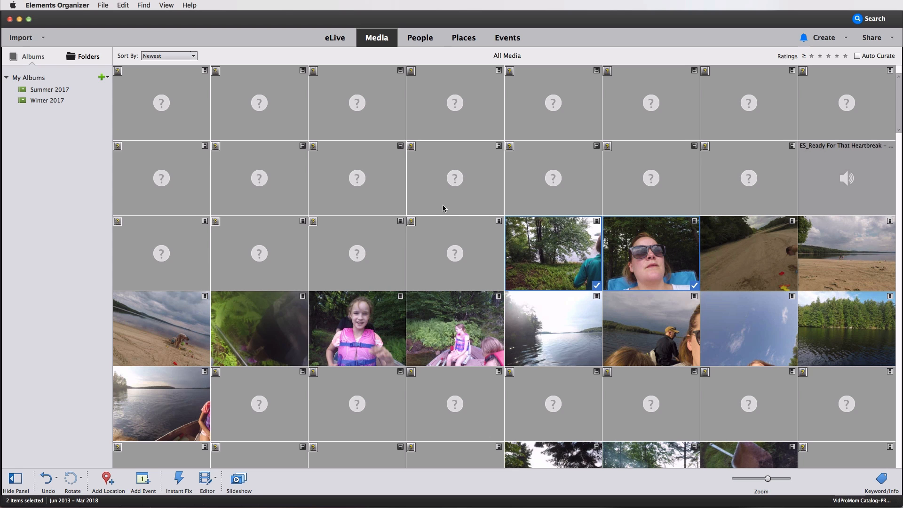
left_click(737, 268, "super")
left_click(848, 267, "super")
left_click(841, 328, "super")
left_click(789, 327, "super")
left_click(665, 342, "super")
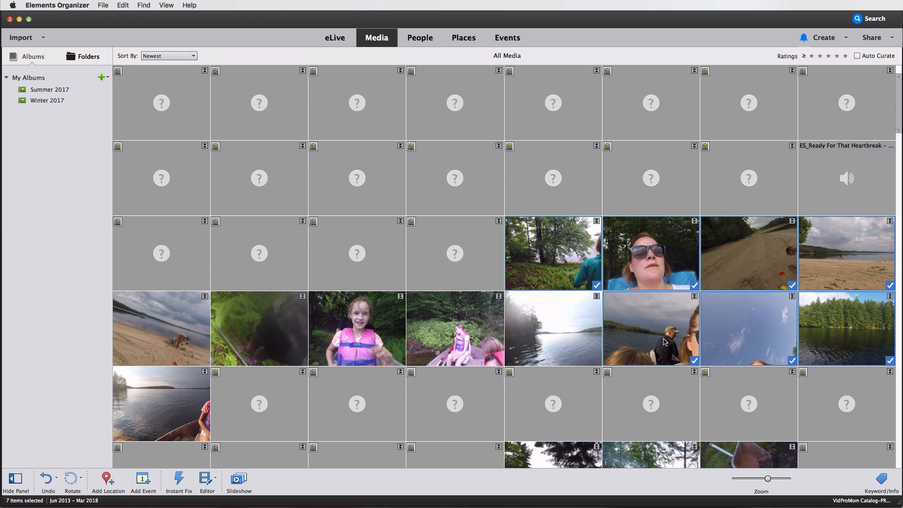
left_click(576, 342, "super")
left_click(475, 339, "super")
left_click(347, 339, "super")
left_click(226, 335, "super")
left_click(176, 334, "super")
left_click(167, 411, "super")
left_click_drag(562, 255, 64, 100)
Select the winter snow clips and add them to the Winter 2017 album.
scroll(595, 381, "down", 4)
scroll(594, 381, "down", 7)
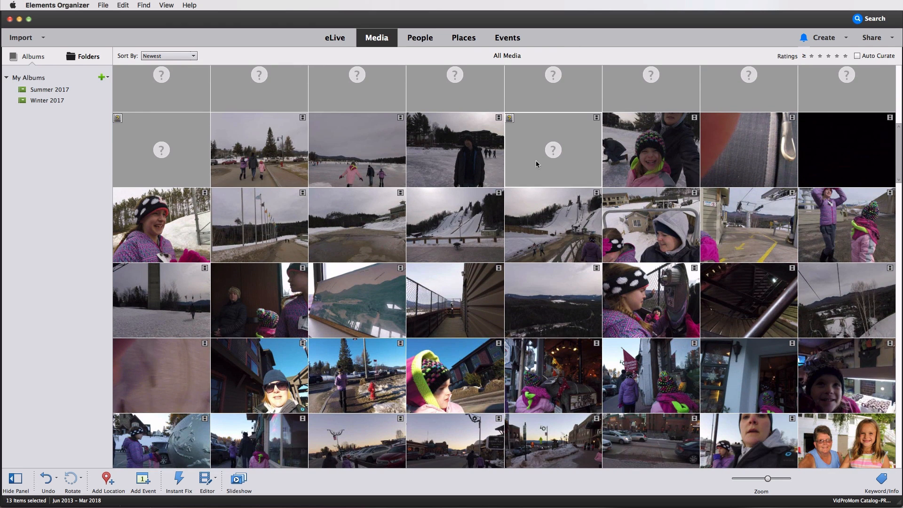
left_click(265, 163)
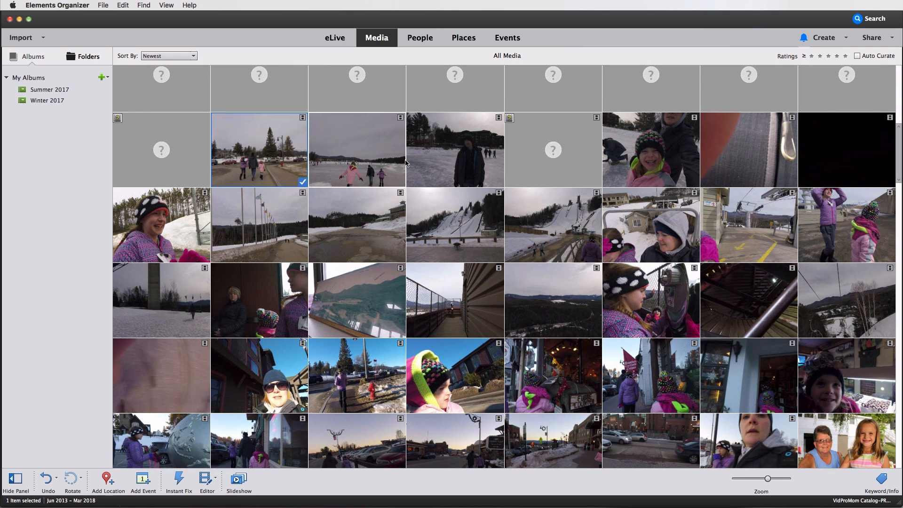
left_click(439, 153, "shift")
left_click(664, 169, "super")
left_click(752, 168, "super")
left_click(844, 169, "super")
left_click(839, 218, "super")
left_click(767, 224, "super")
left_click(664, 233, "super")
left_click(563, 238, "super")
left_click(451, 233, "super")
left_click(357, 231, "super")
left_click(274, 228, "super")
left_click(179, 232, "super")
left_click_drag(179, 230, 55, 104)
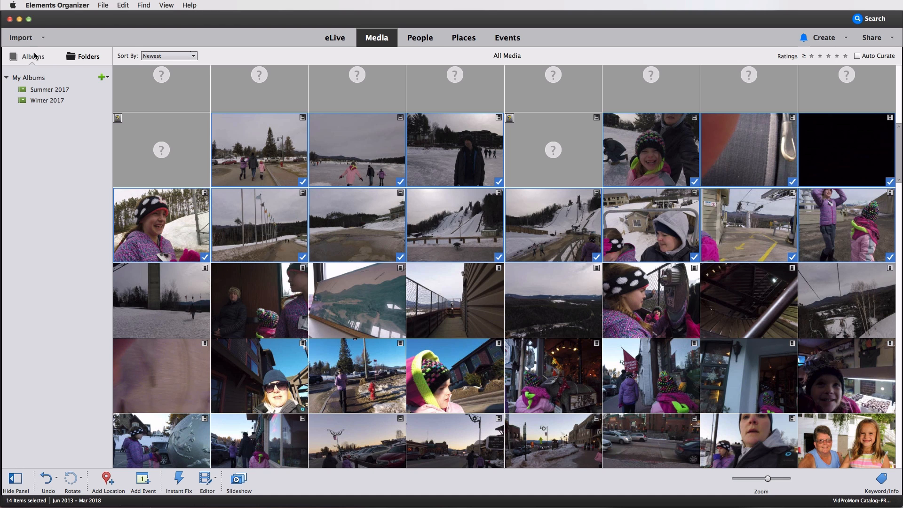
Return to the Editor and open the Elements Organizer media panel.
left_click(20, 22)
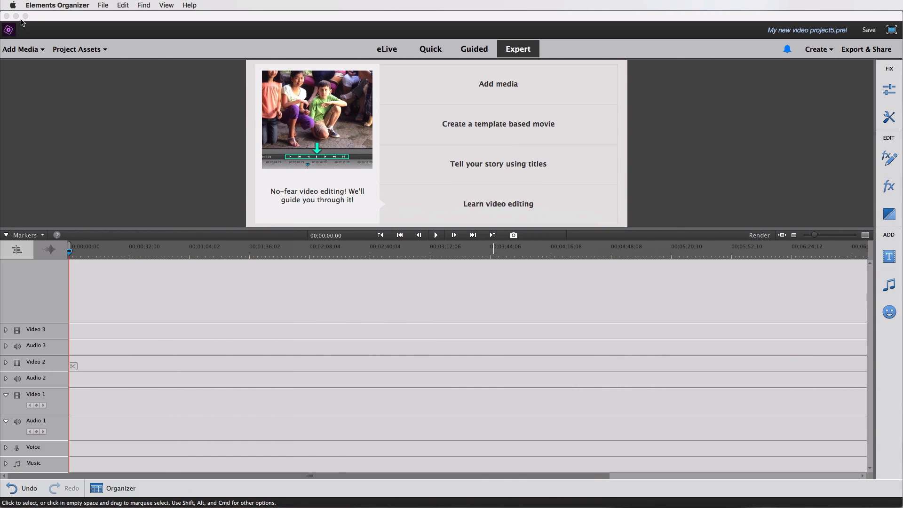
left_click(73, 21)
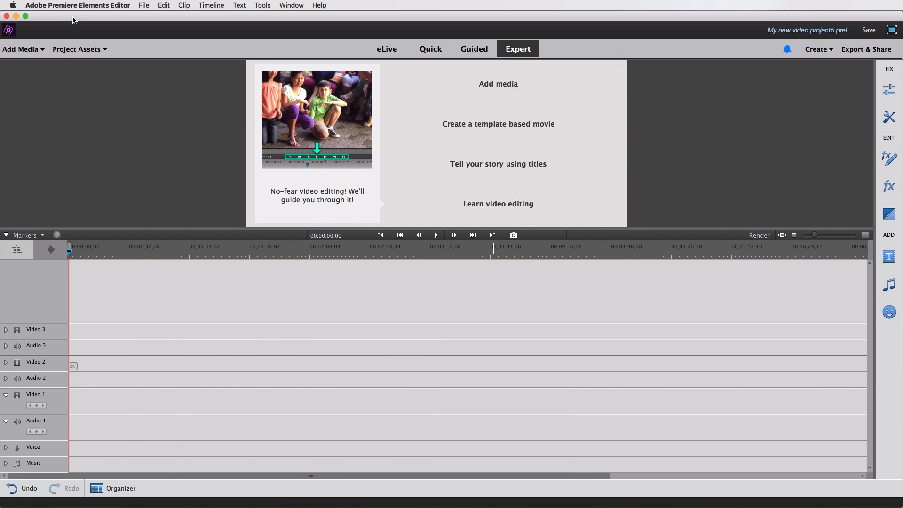
left_click(28, 50)
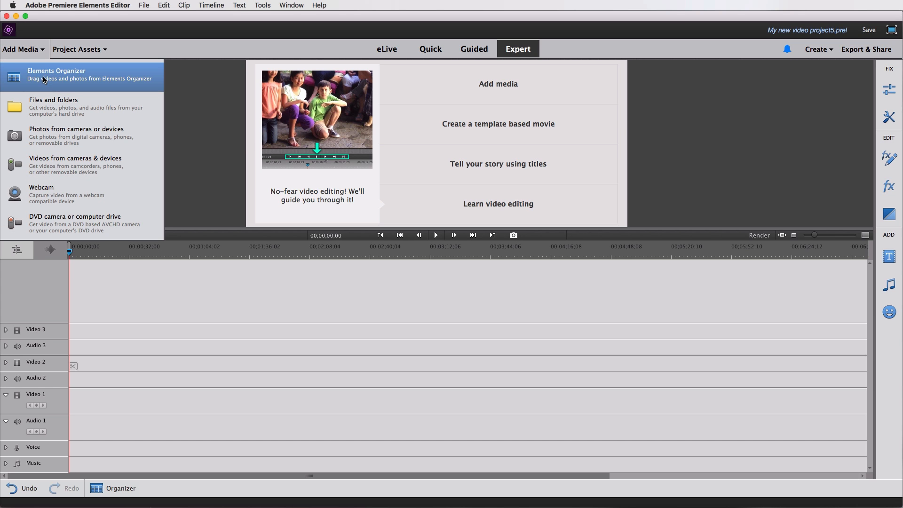
left_click(43, 77)
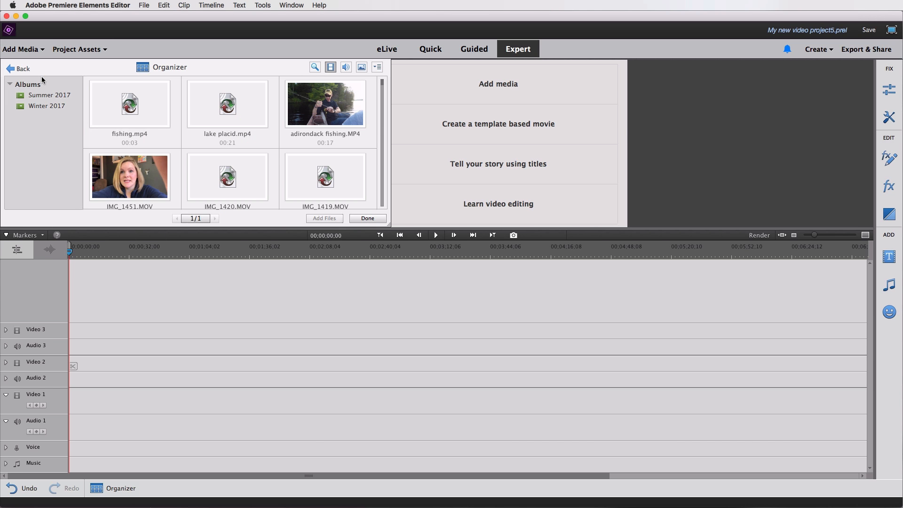
scroll(174, 146, "down", 5)
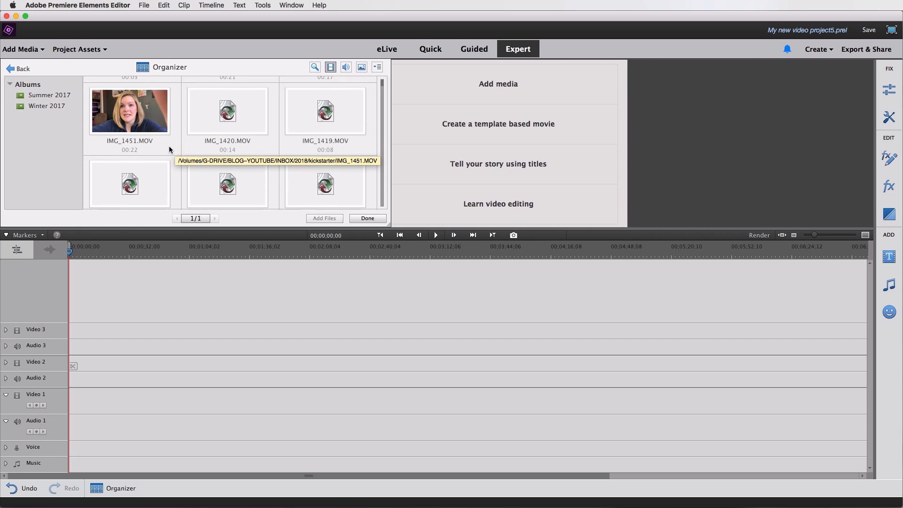
Select all clips in the Summer 2017 album and add them to the timeline.
left_click(44, 95)
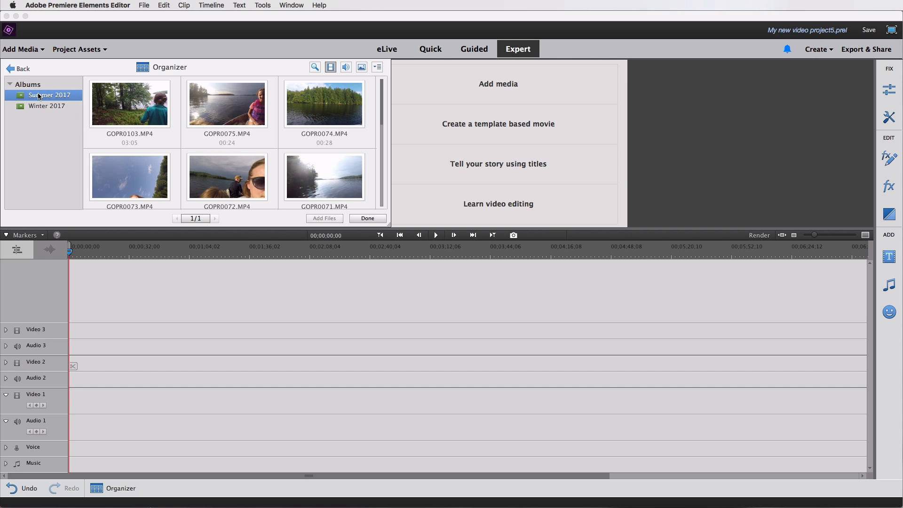
left_click(38, 96)
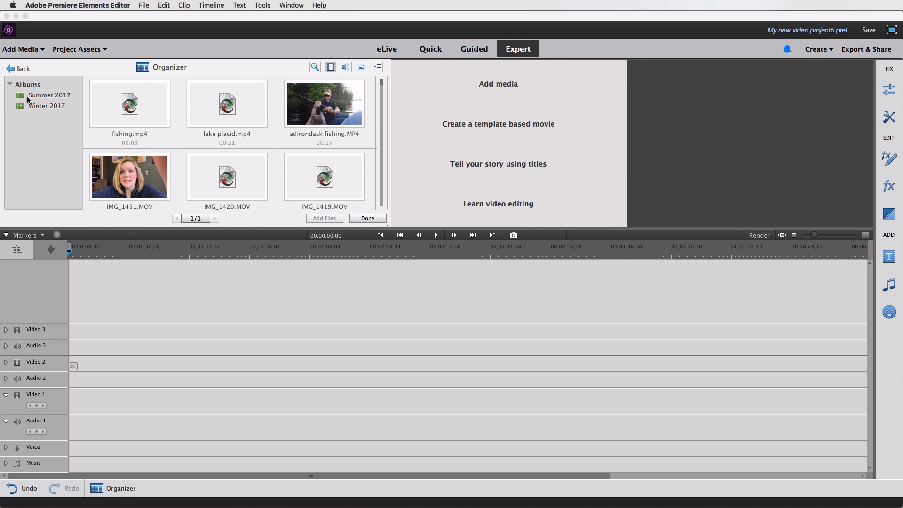
left_click(31, 97)
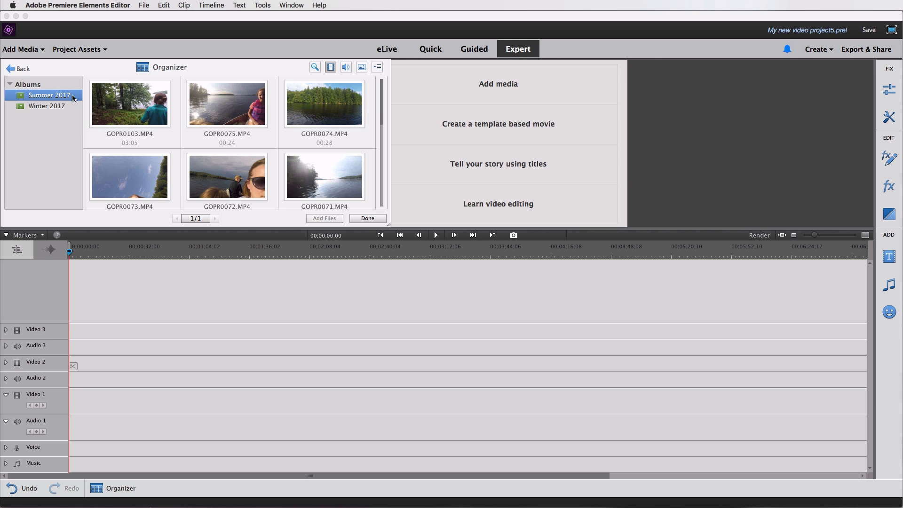
left_click(134, 112)
key("super+a")
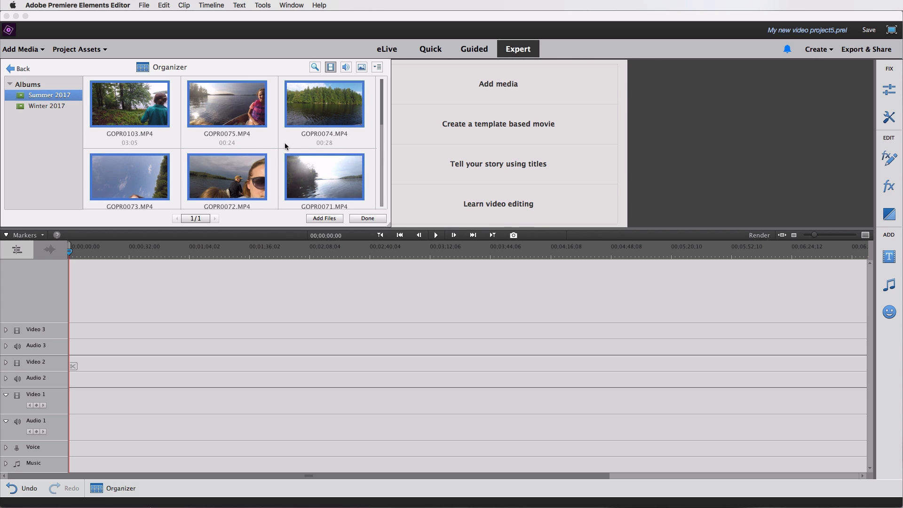
left_click(321, 219)
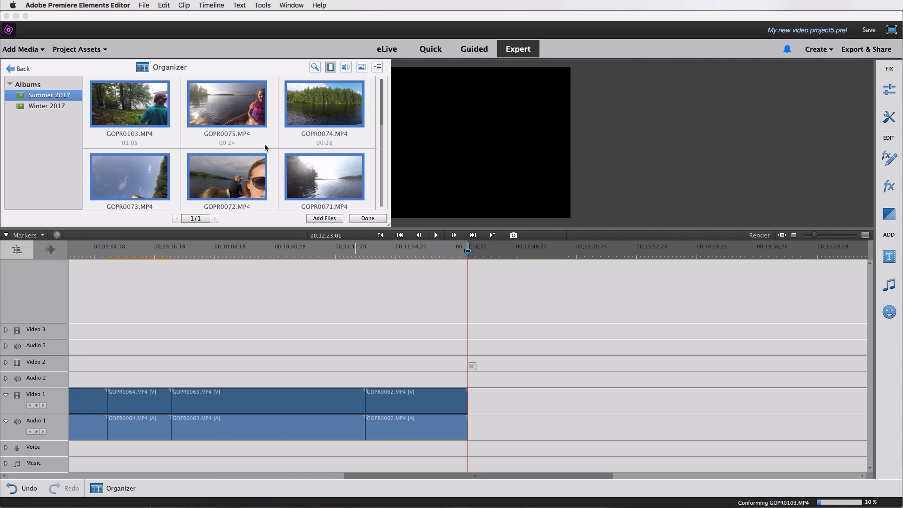
Browse the project assets and the full Elements Organizer media catalog.
left_click(368, 218)
left_click(77, 49)
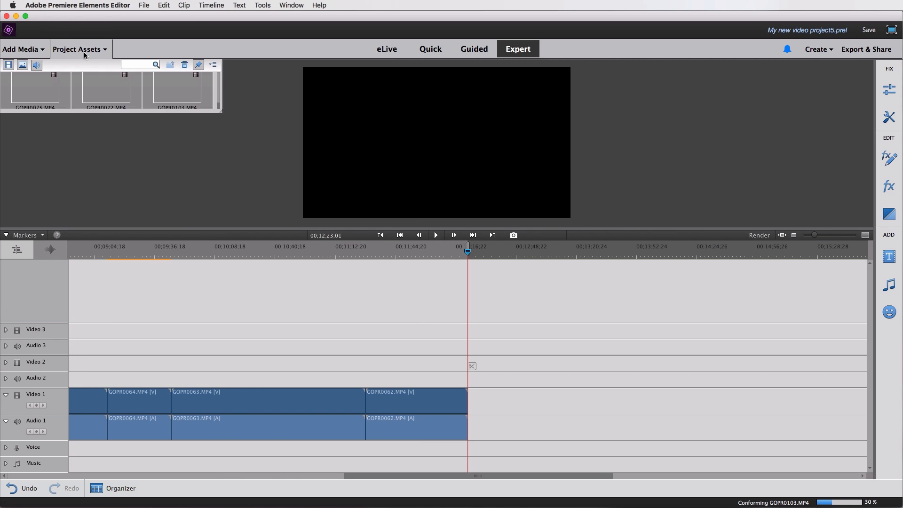
scroll(126, 171, "down", 3)
scroll(126, 172, "up", 10)
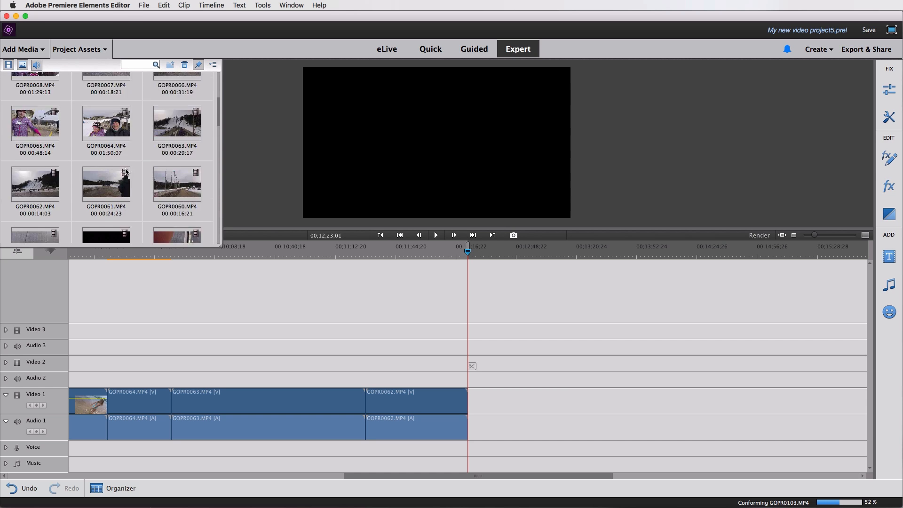
left_click(27, 53)
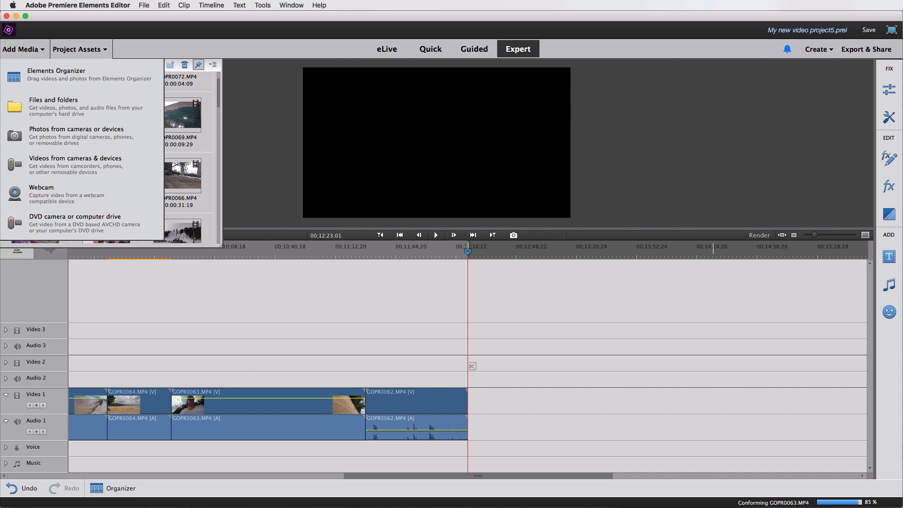
left_click(57, 74)
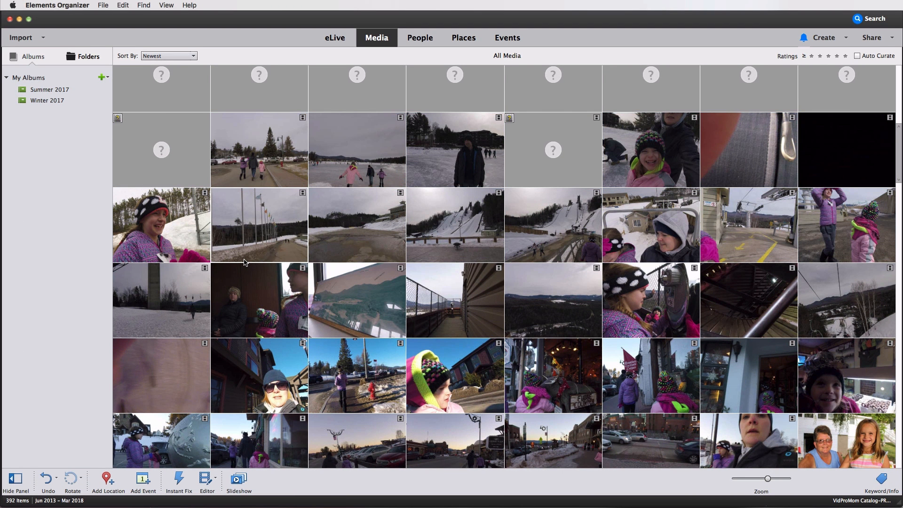
scroll(244, 262, "down", 3)
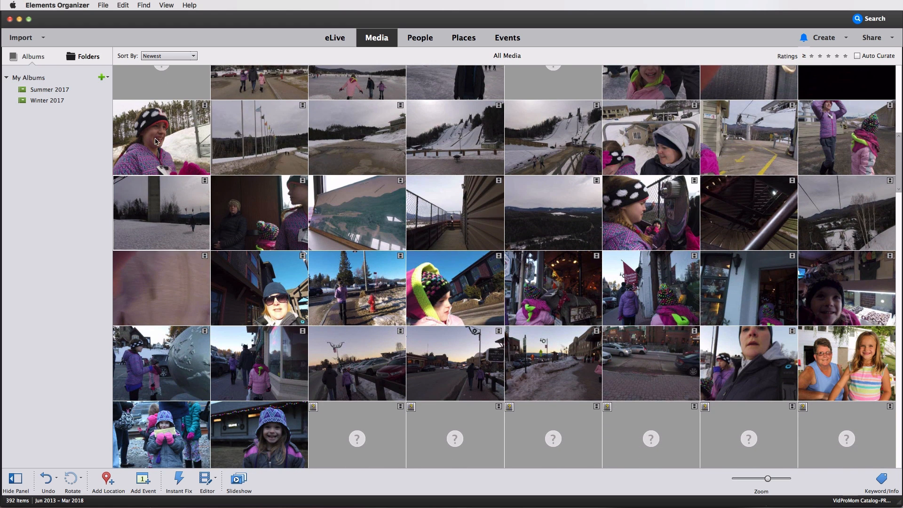
View the Winter 2017 album clips in the Organizer media panel.
left_click(19, 20)
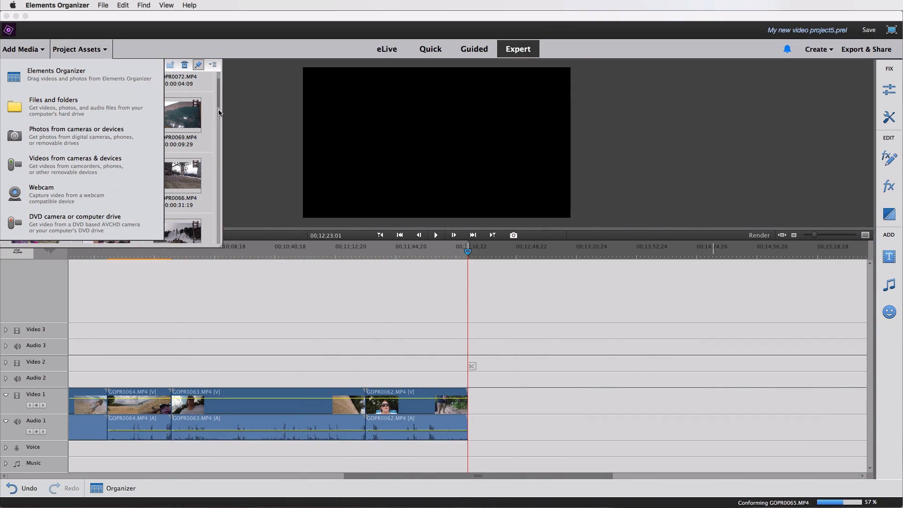
left_click(47, 75)
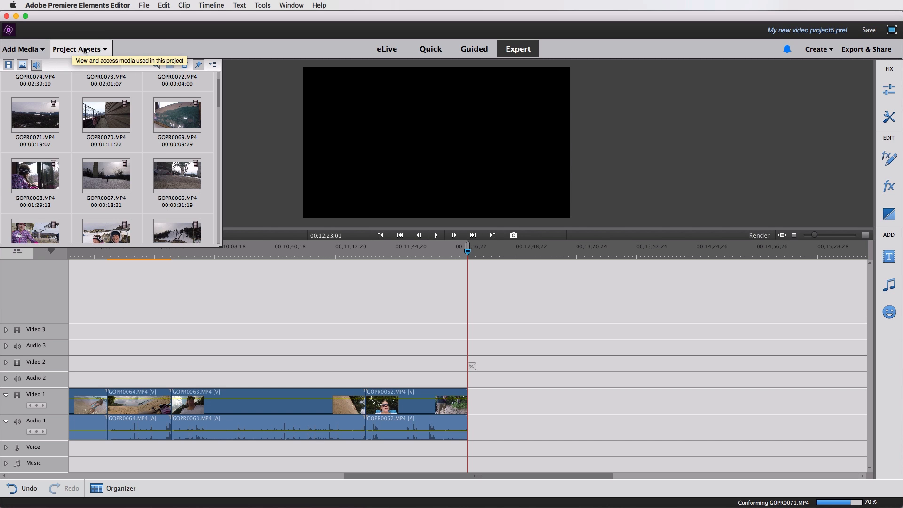
left_click(85, 51)
left_click(22, 49)
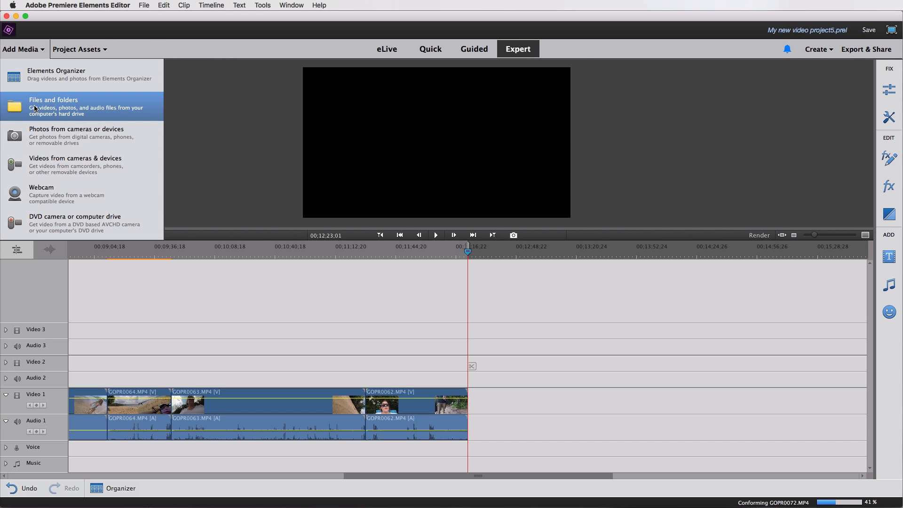
left_click(49, 79)
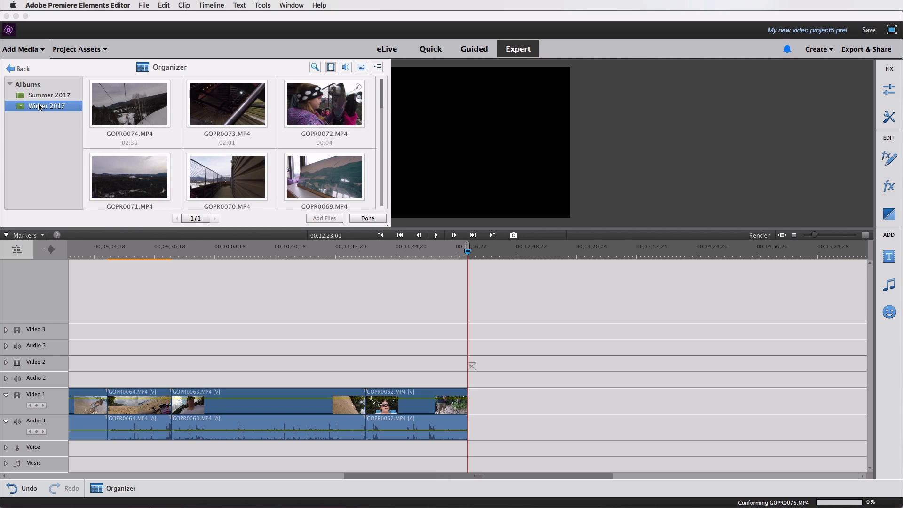
left_click(37, 51)
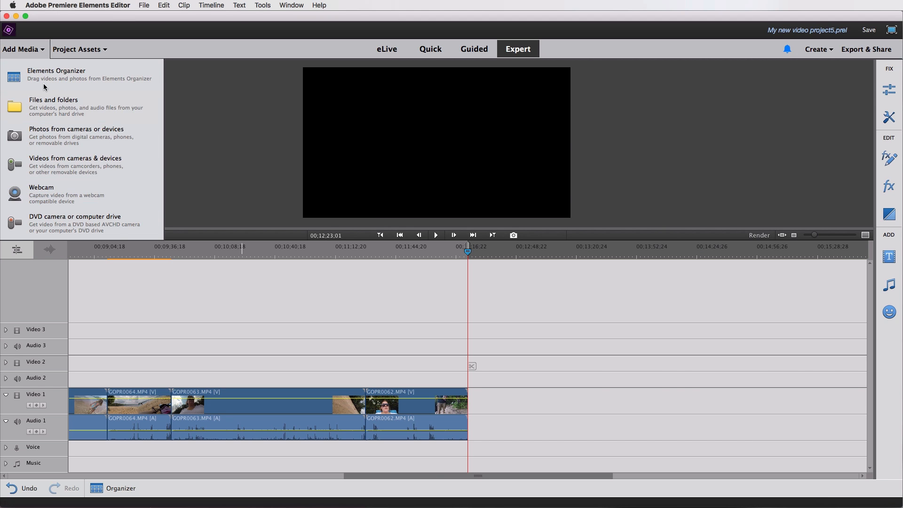
left_click(237, 156)
Select all clips on the timeline and delete them.
left_click_drag(499, 403, 316, 424)
key("super+a")
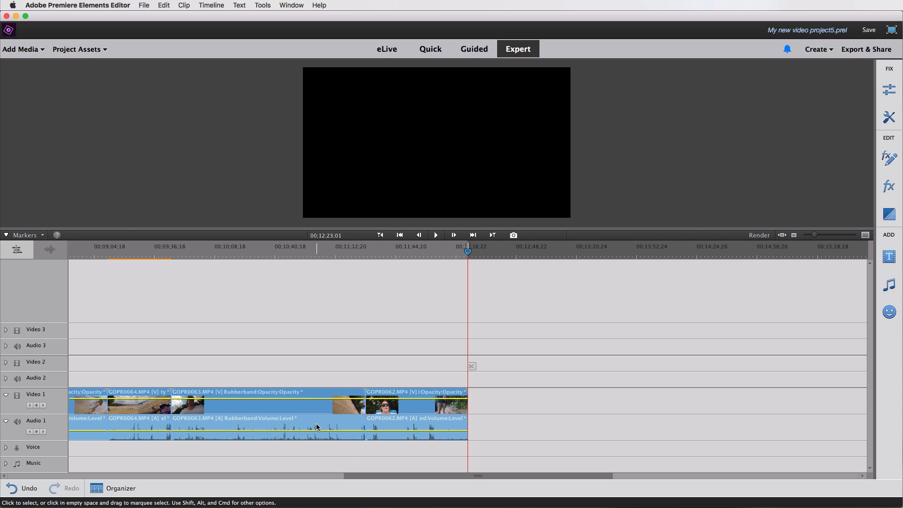
key("Delete")
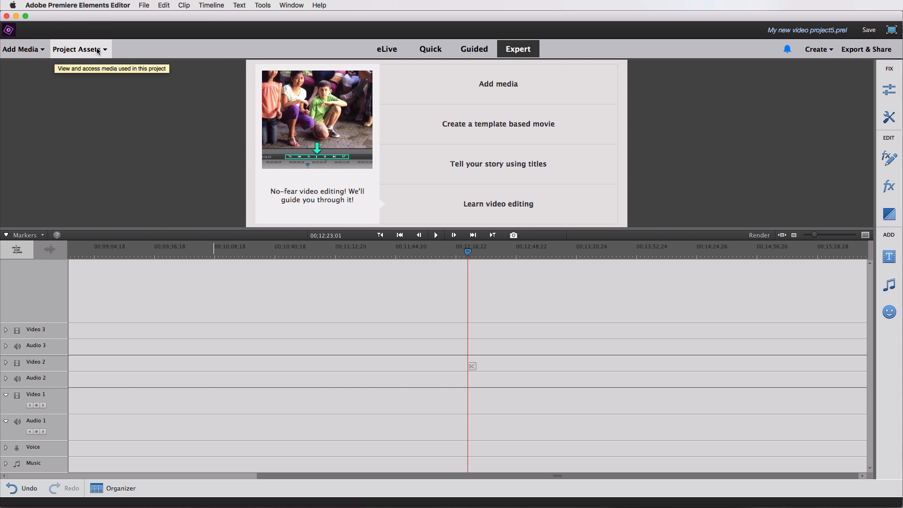
Select GOPR0074, GOPR0073 and GOPR0072 in Project Assets and drag them onto the Video 1 track.
left_click(97, 50)
scroll(107, 113, "down", 3)
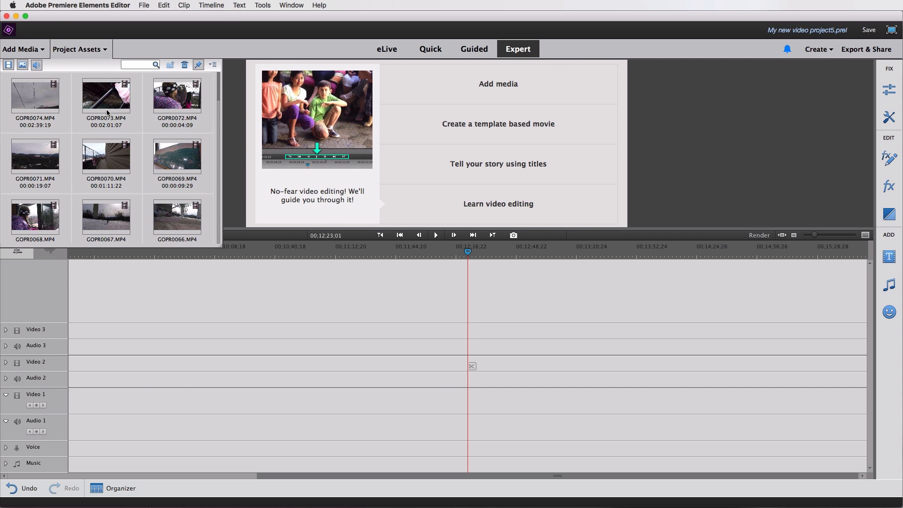
scroll(107, 113, "down", 10)
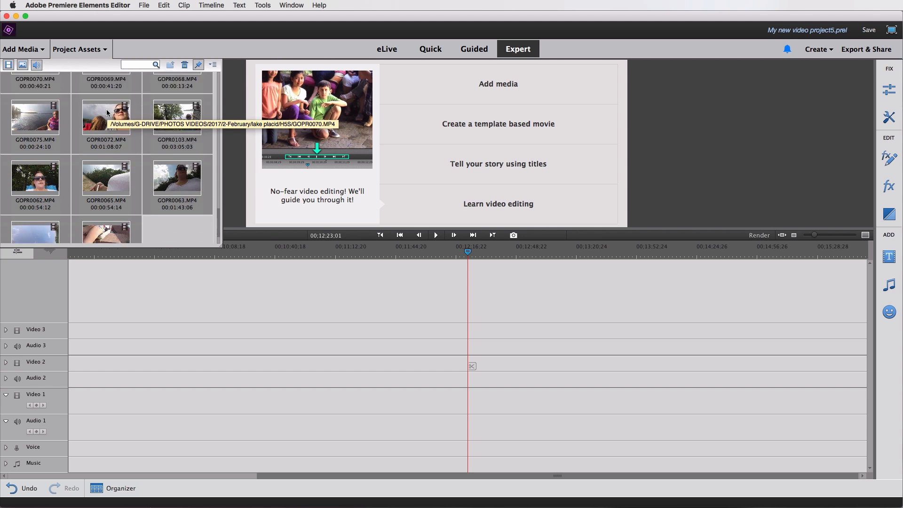
scroll(107, 113, "up", 5)
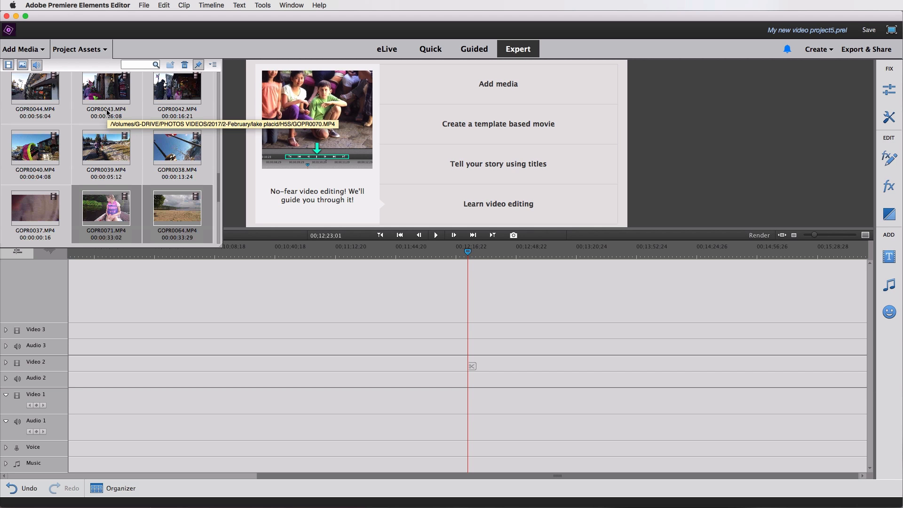
left_click(43, 212)
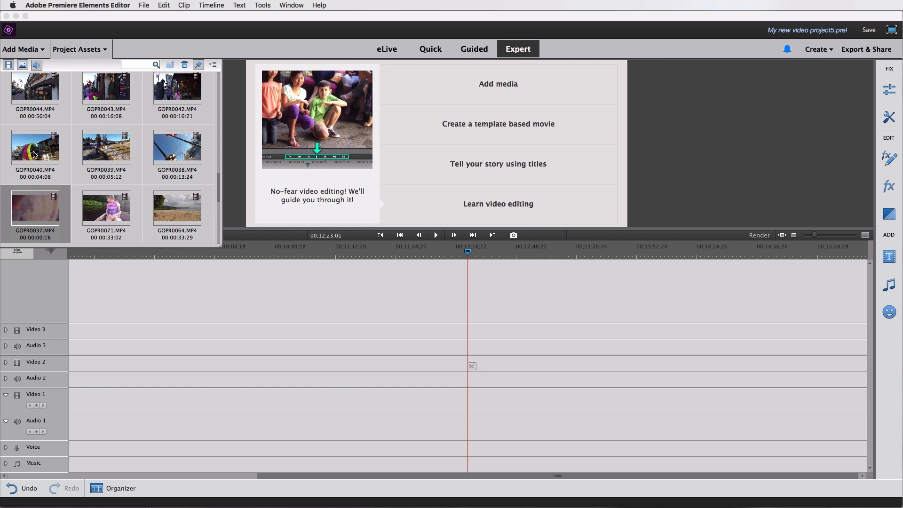
scroll(62, 157, "up", 10)
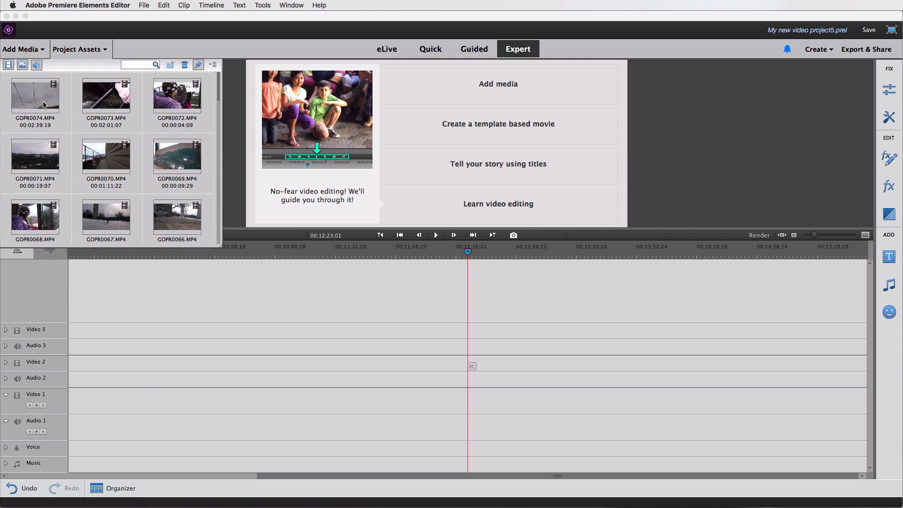
left_click(43, 104)
left_click(181, 107, "shift")
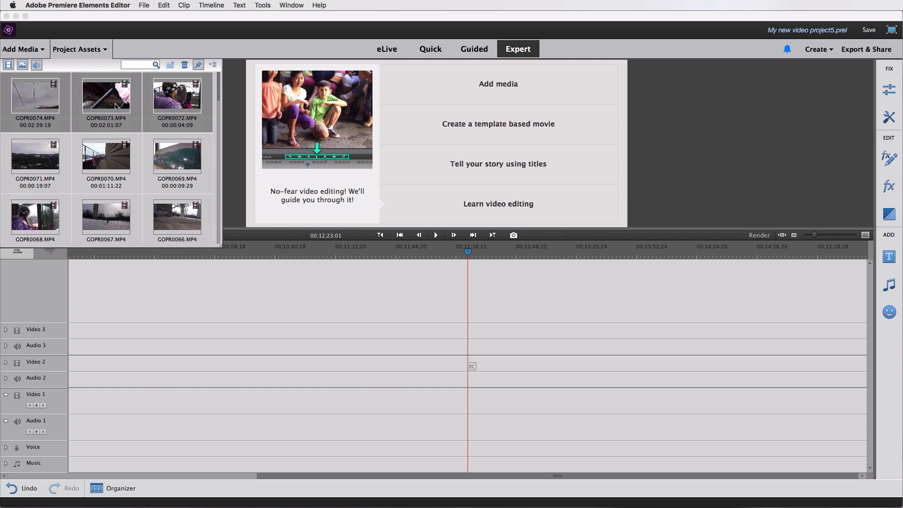
left_click_drag(117, 111, 75, 405)
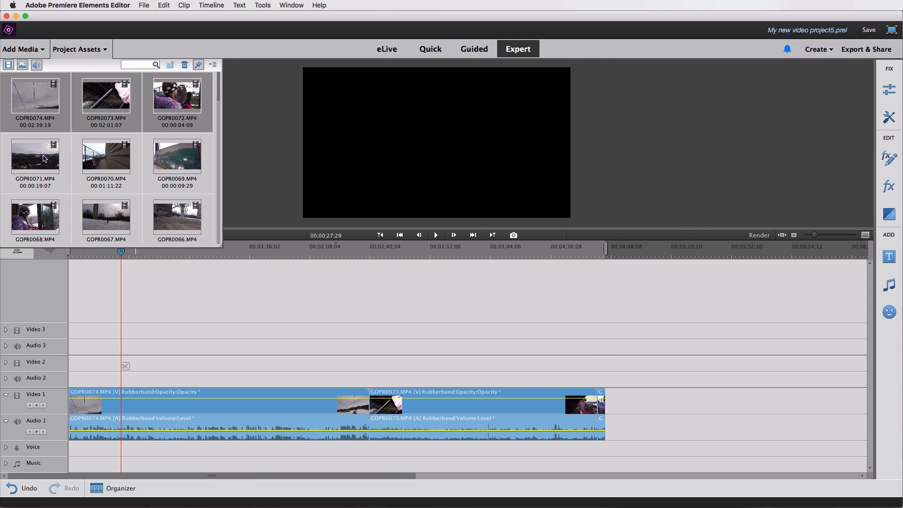
Append GOPR0071 and, after previewing it, GOPR0069 to the end of the timeline.
left_click(39, 158)
left_click_drag(38, 158, 608, 404)
left_click(177, 162)
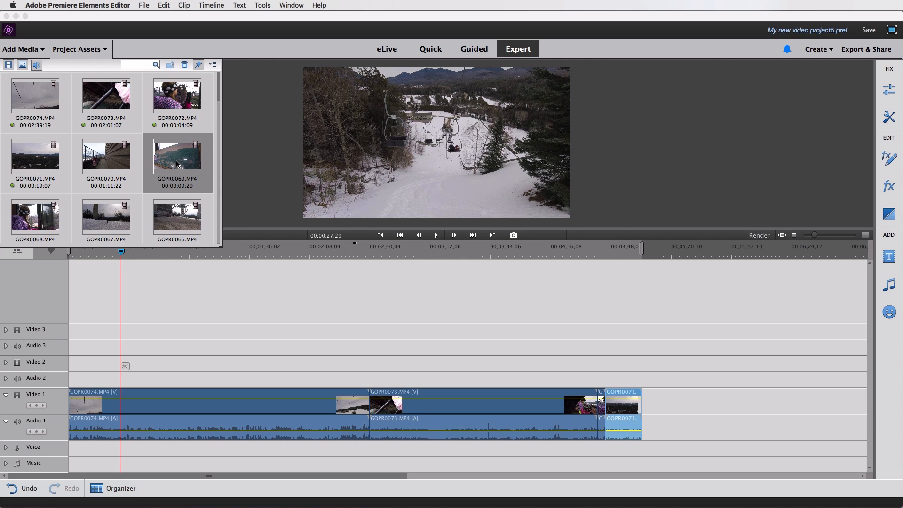
double_click(177, 163)
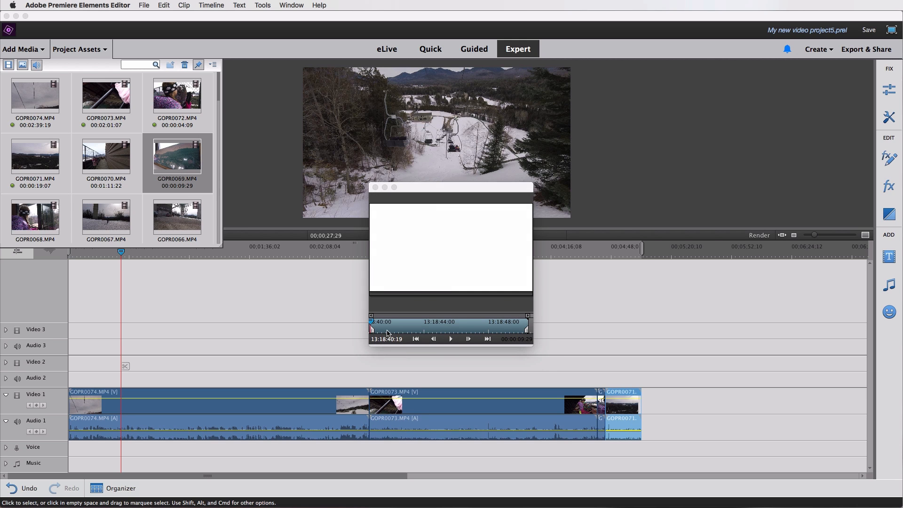
left_click_drag(402, 333, 466, 334)
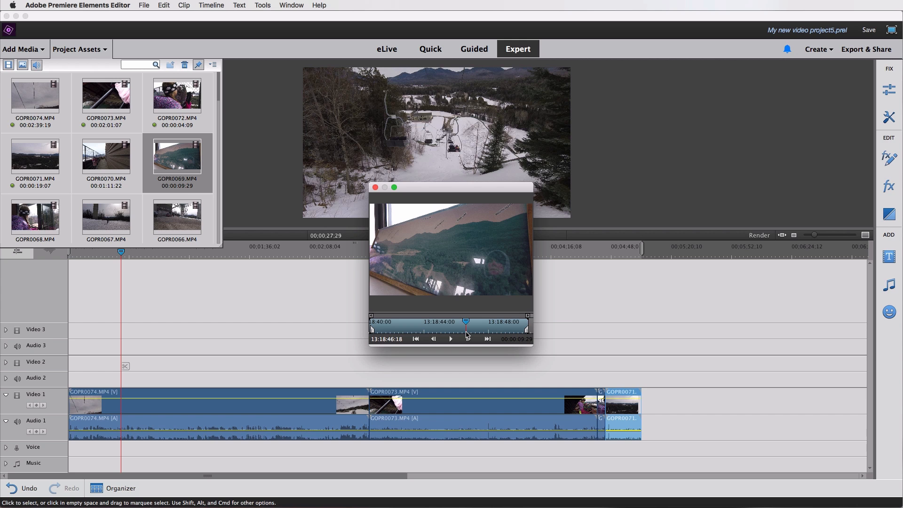
left_click(375, 187)
left_click_drag(175, 153, 642, 407)
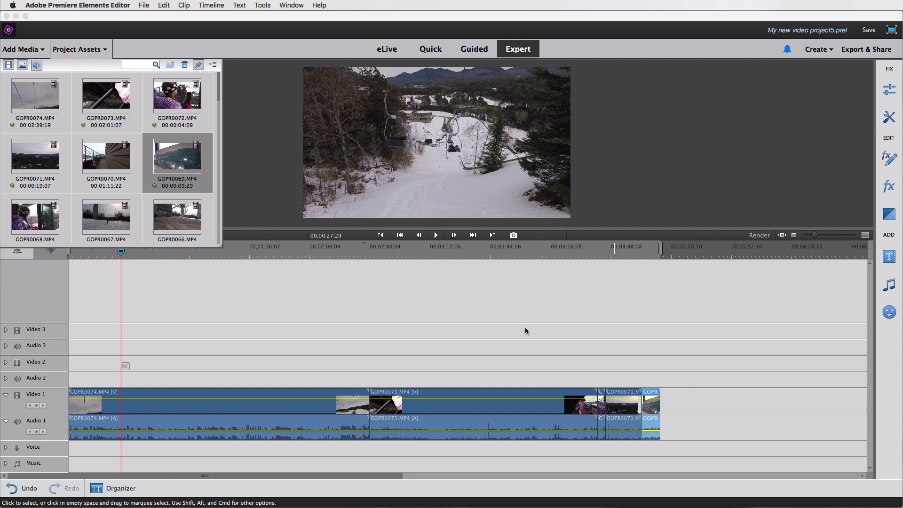
Split the first GOPR0074 clip at about 00:00:33:14.
left_click(86, 51)
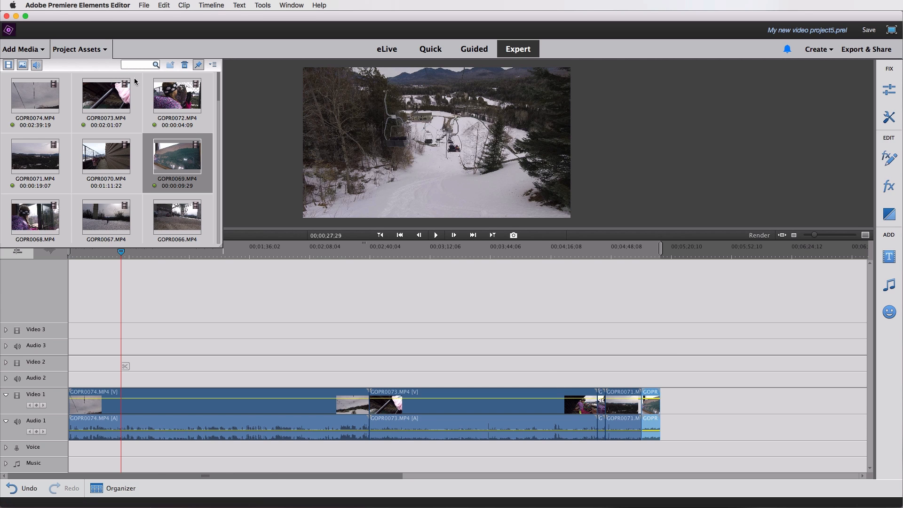
left_click(78, 50)
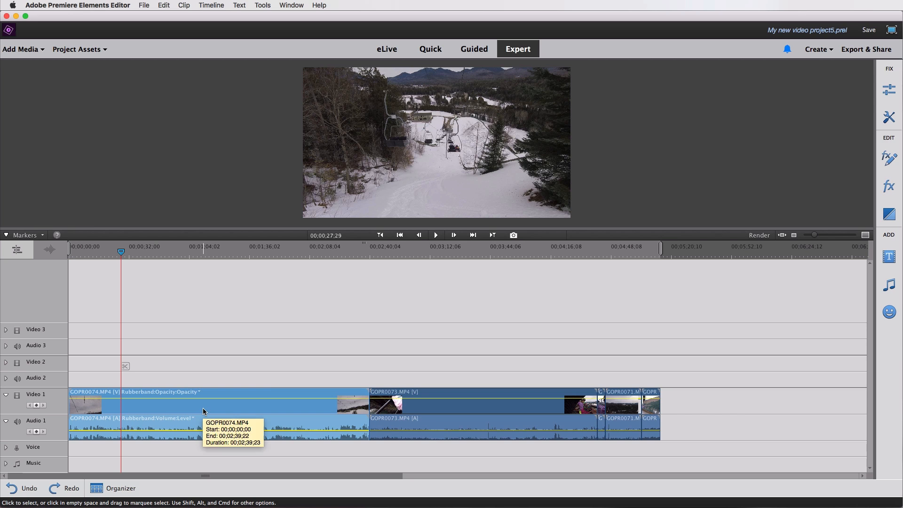
left_click(132, 252)
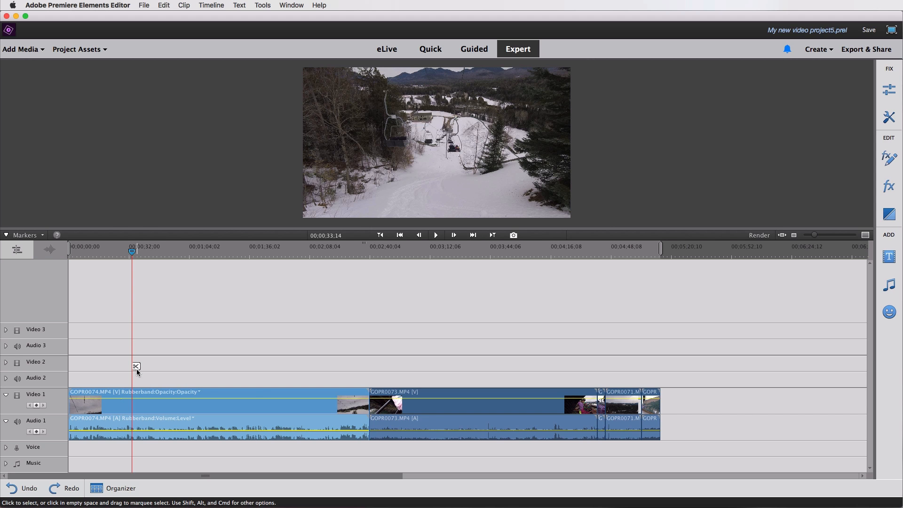
left_click(135, 367)
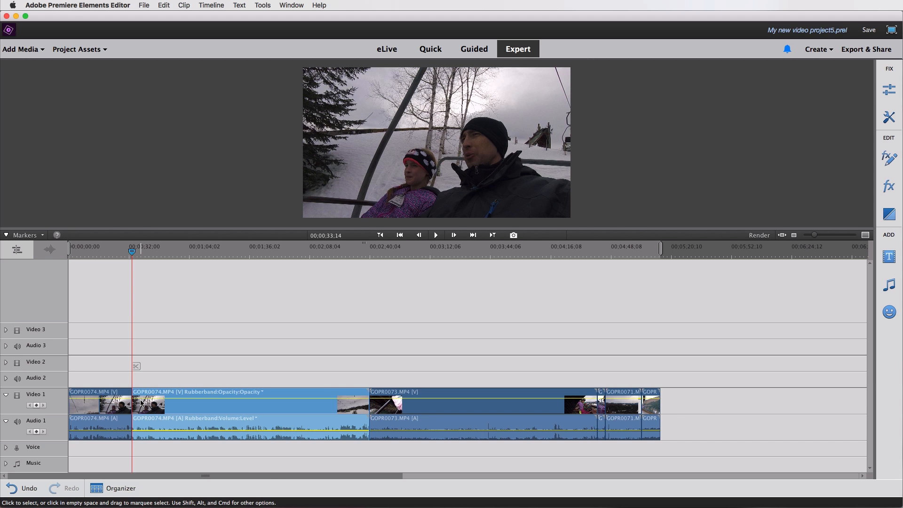
Split GOPR0074 again at about 00:01:06:08.
left_click(108, 407)
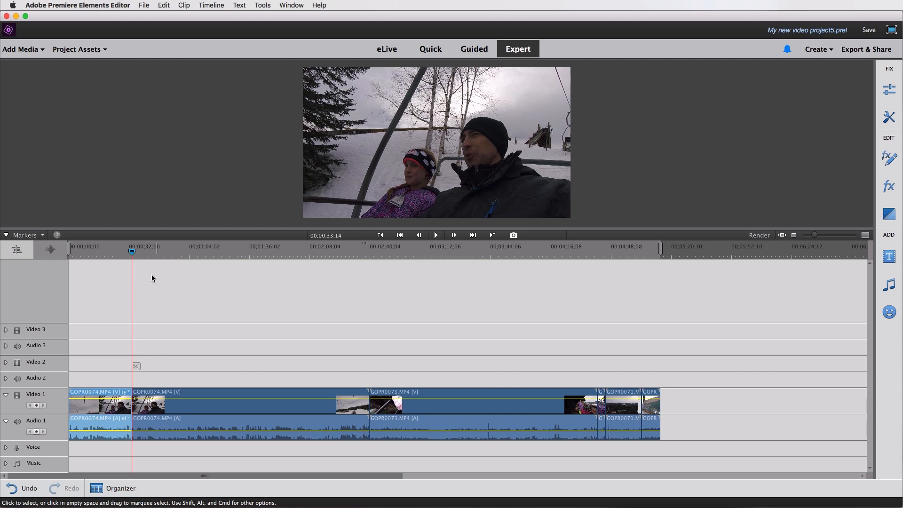
left_click_drag(165, 256, 194, 254)
left_click(204, 405)
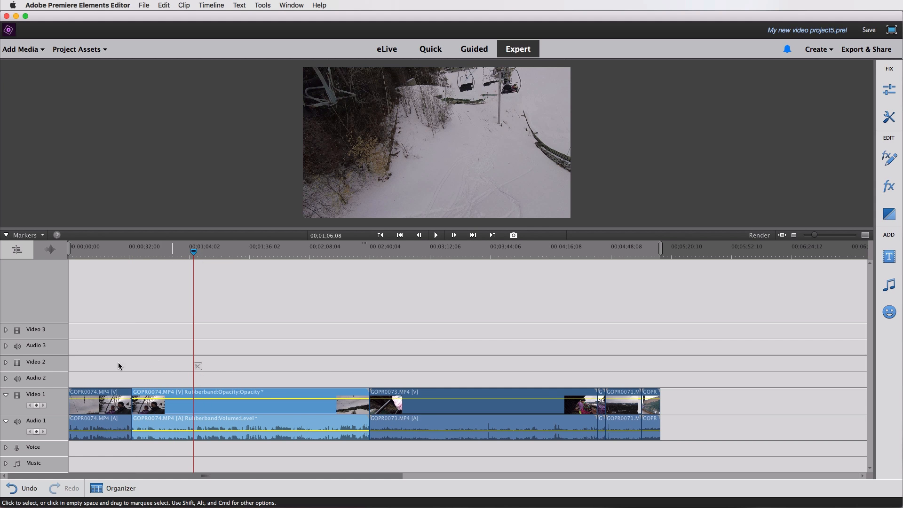
left_click(111, 412)
left_click(205, 406)
left_click(197, 367)
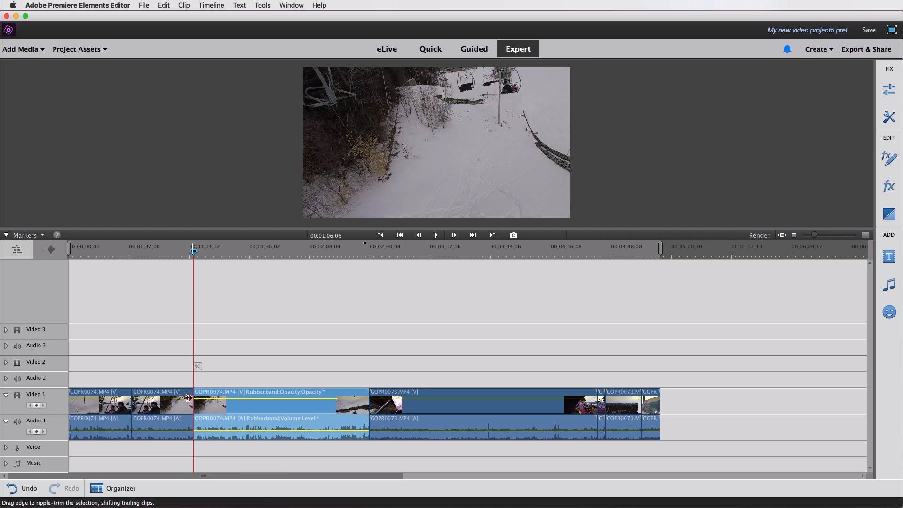
Delete the middle GOPR0074 segment between the two cuts.
left_click(166, 411)
left_click(109, 410)
left_click(161, 410)
left_click(211, 408)
left_click(160, 412)
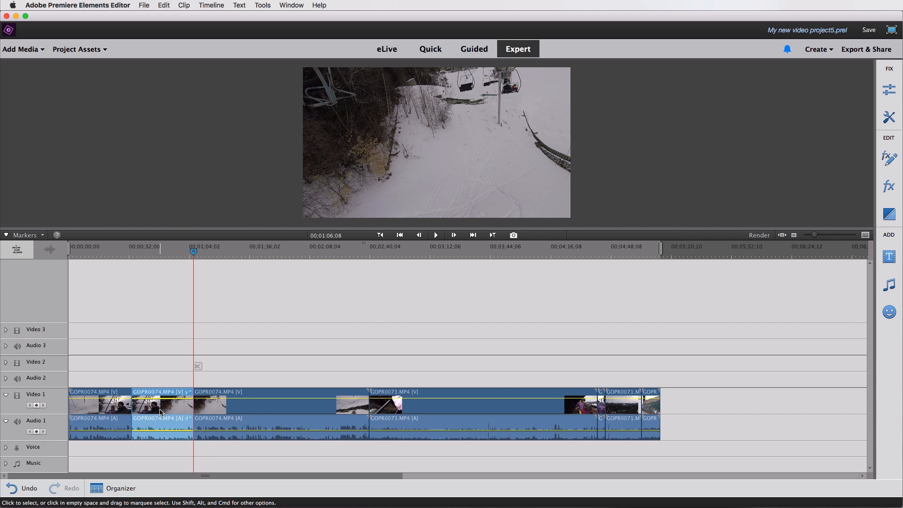
key("Delete")
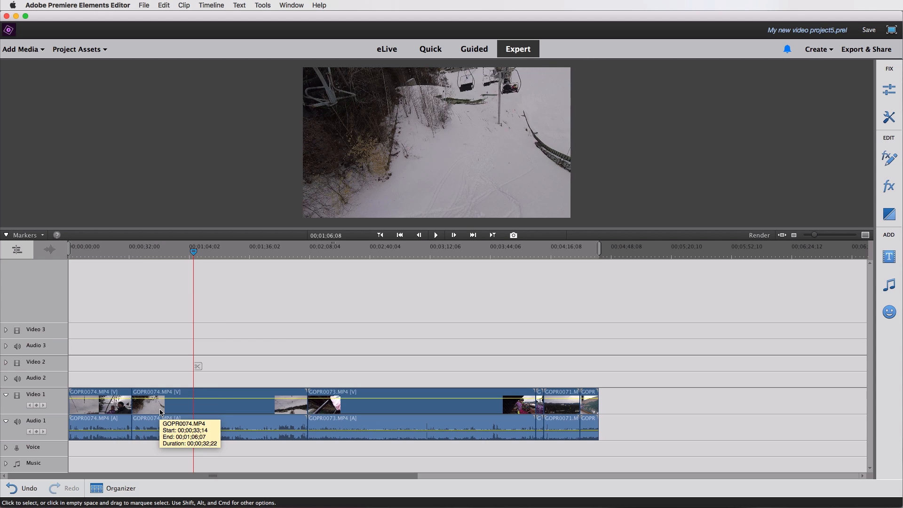
Ripple-trim the start and end of the GOPR0073 clip to shorten it.
left_click(126, 252)
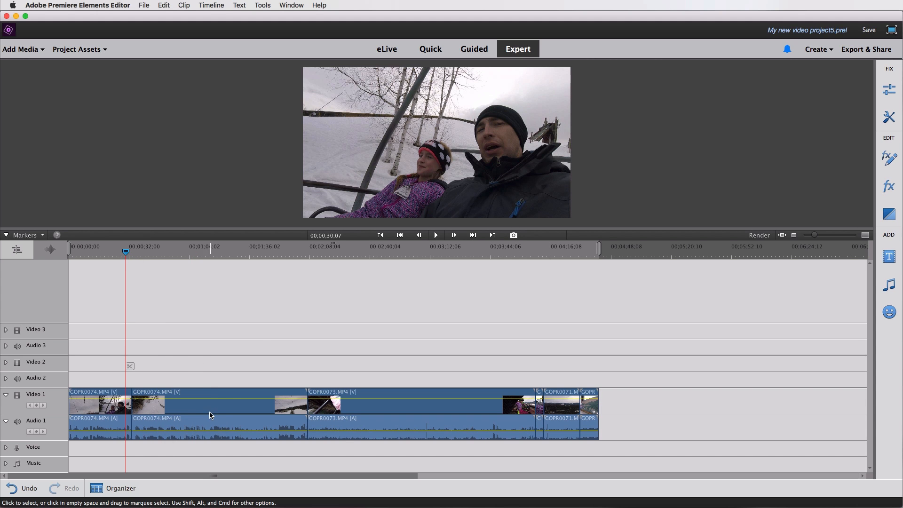
left_click(207, 411)
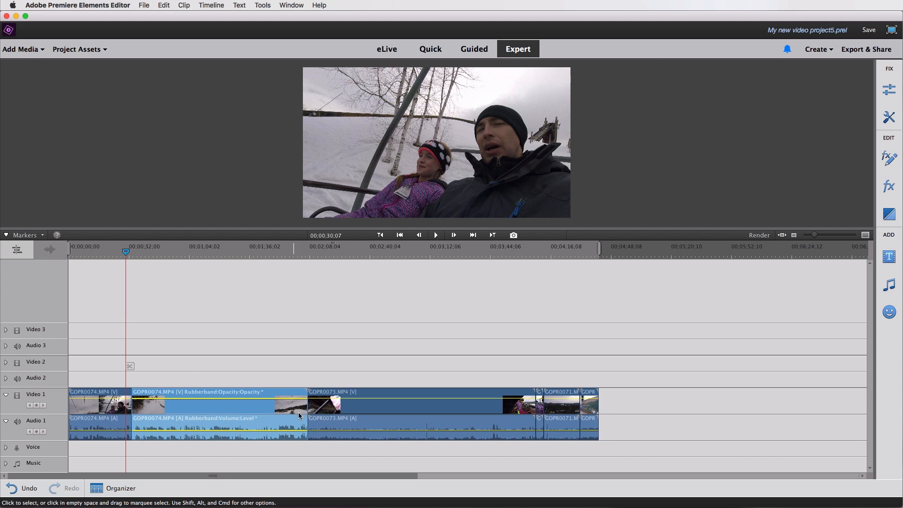
left_click(328, 410)
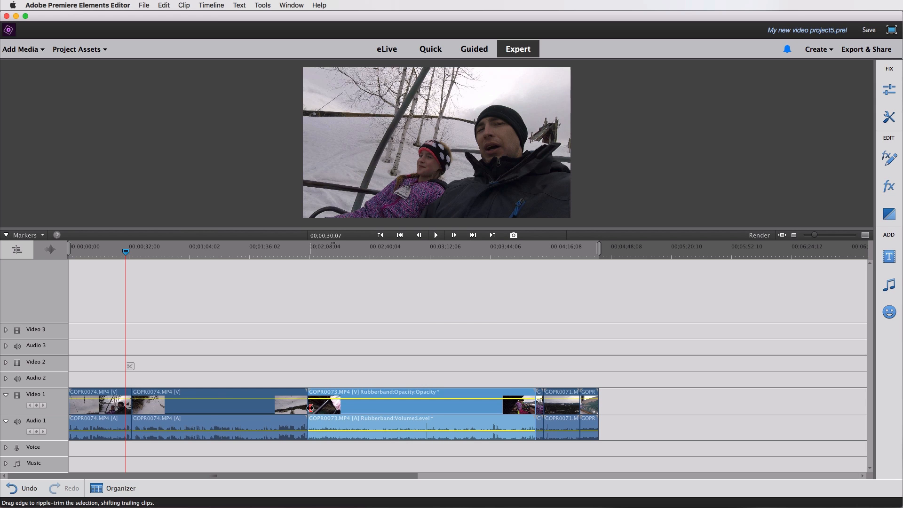
left_click_drag(310, 407, 334, 409)
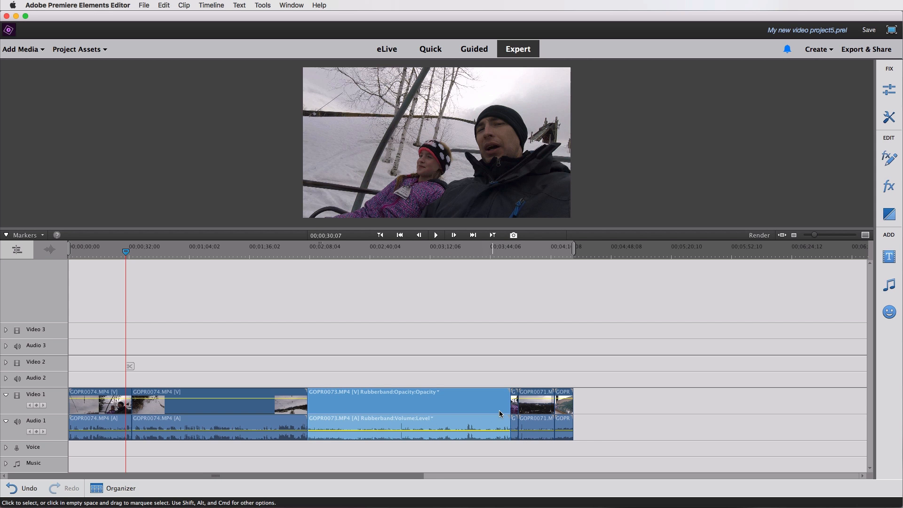
left_click_drag(508, 408, 490, 410)
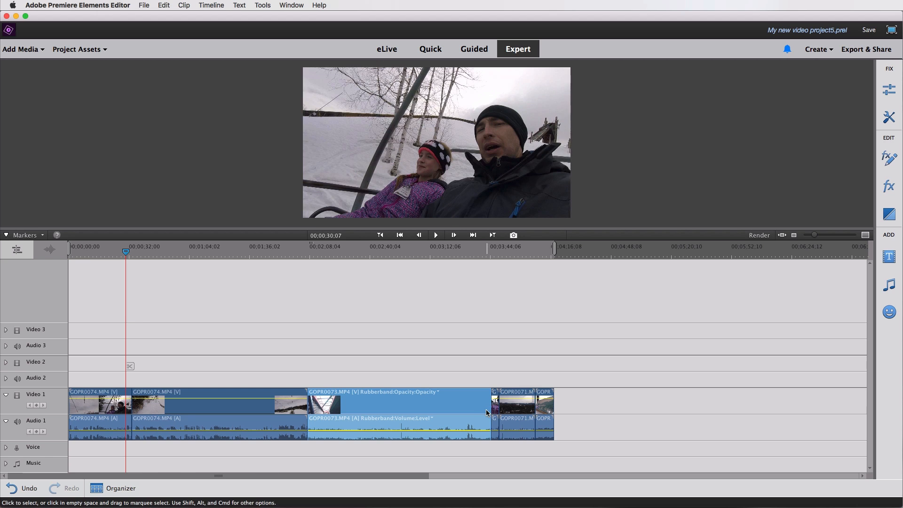
left_click_drag(489, 410, 438, 413)
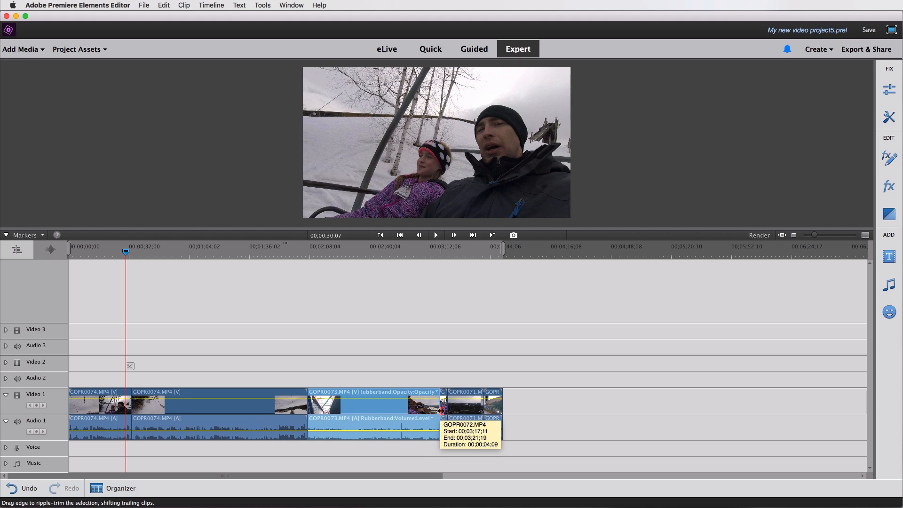
Rearrange the clips, moving GOPR0073 to the end of the timeline.
left_click_drag(466, 412, 512, 412)
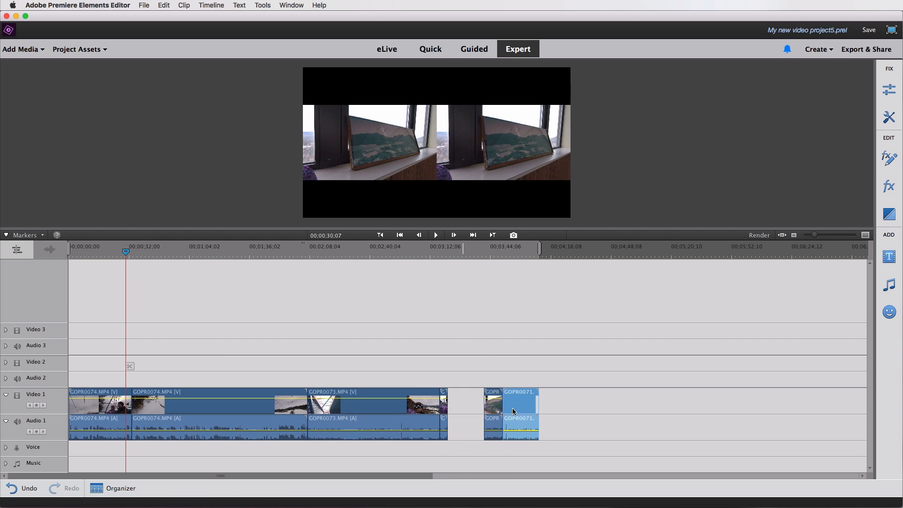
left_click_drag(369, 413, 609, 416)
Delete the empty gaps left between the clips on the timeline.
left_click(471, 410)
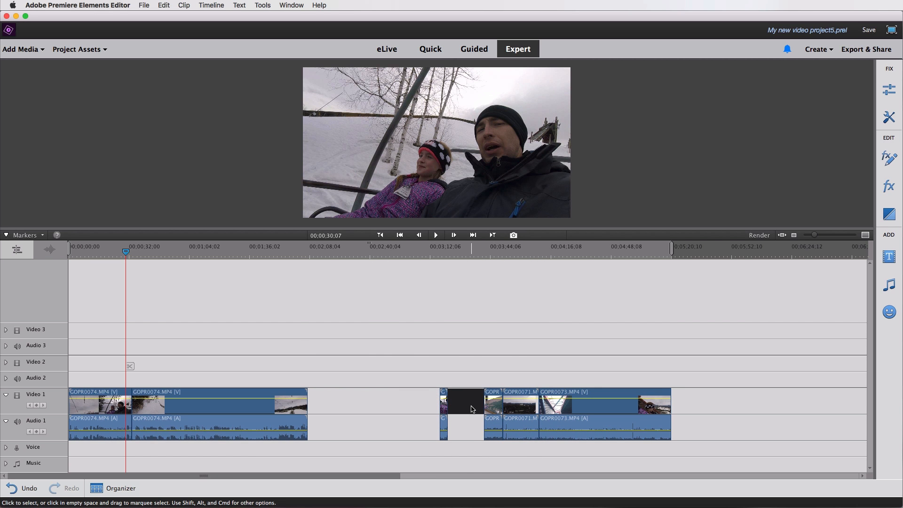
key("Delete")
left_click(417, 408)
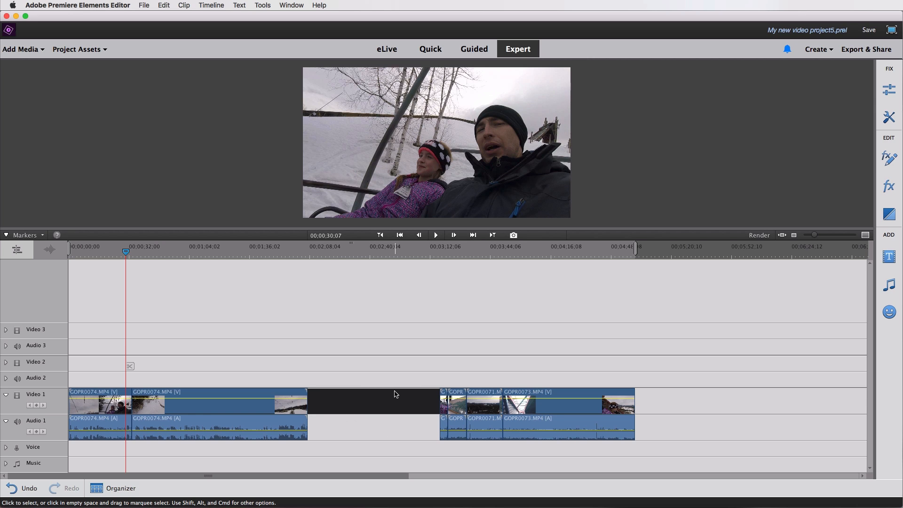
left_click(386, 429)
left_click(386, 406)
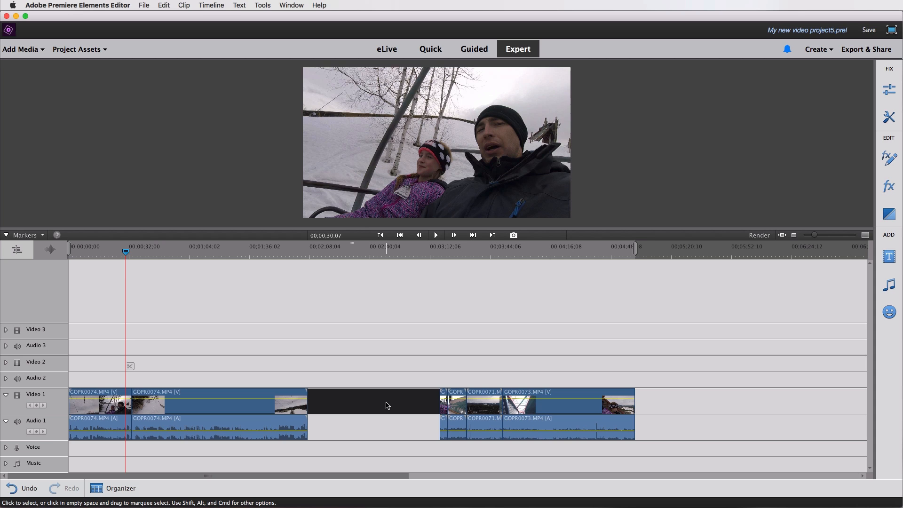
key("Delete")
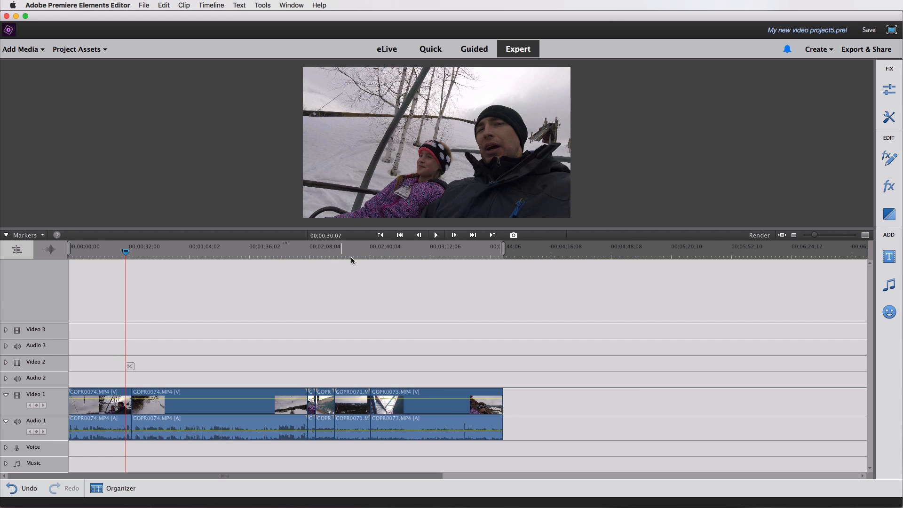
Try to launch Time Remapping from the Tools panel without a clip selected.
left_click(891, 94)
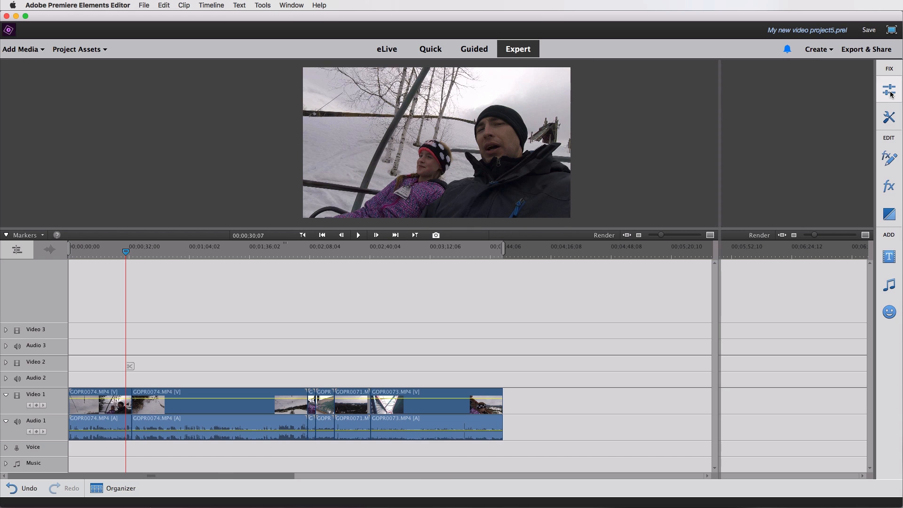
left_click(889, 120)
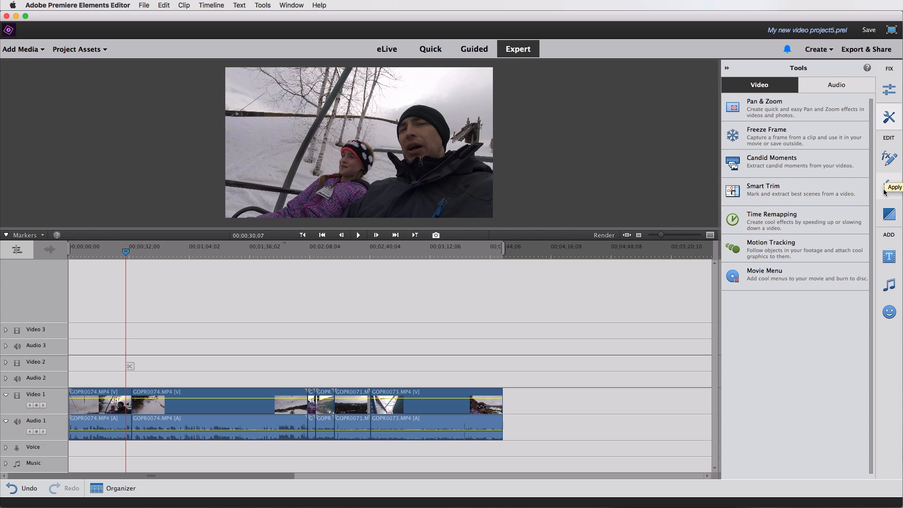
left_click(780, 218)
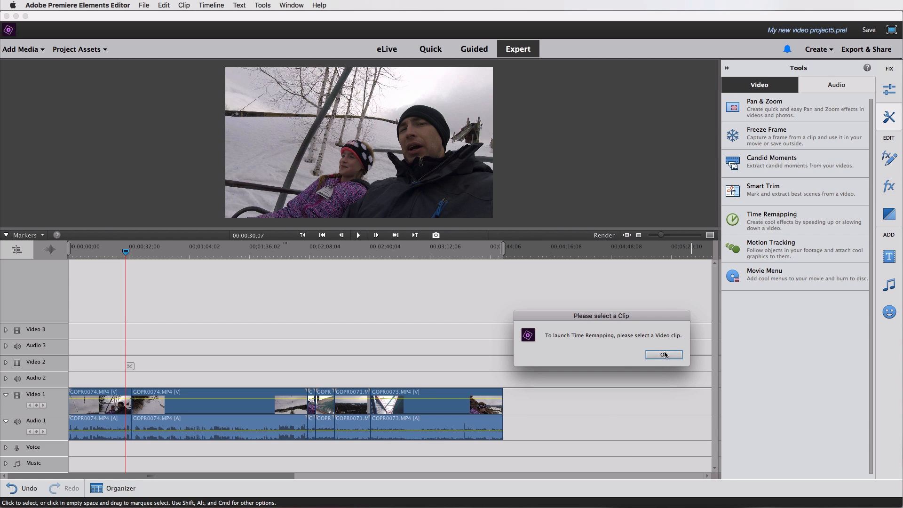
left_click(664, 354)
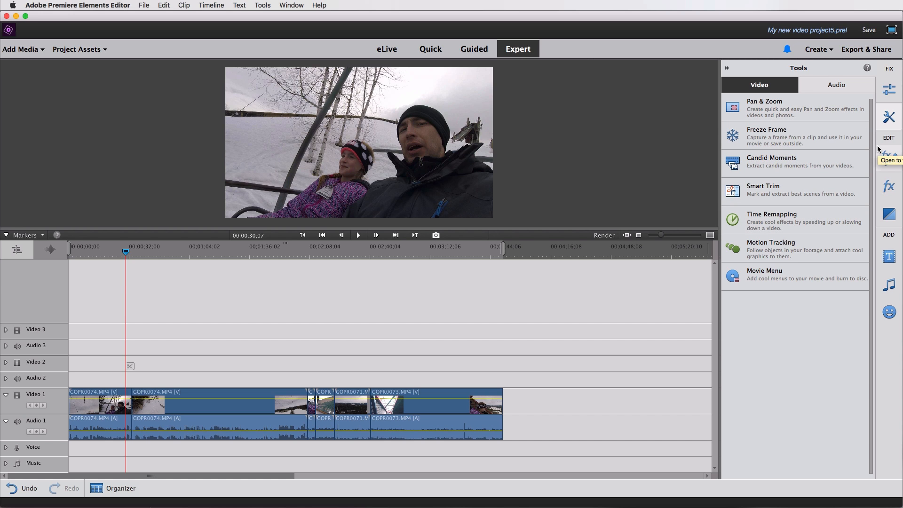
Open the Effects panel to browse the video effects, then close the panel.
left_click(886, 187)
left_click(842, 137)
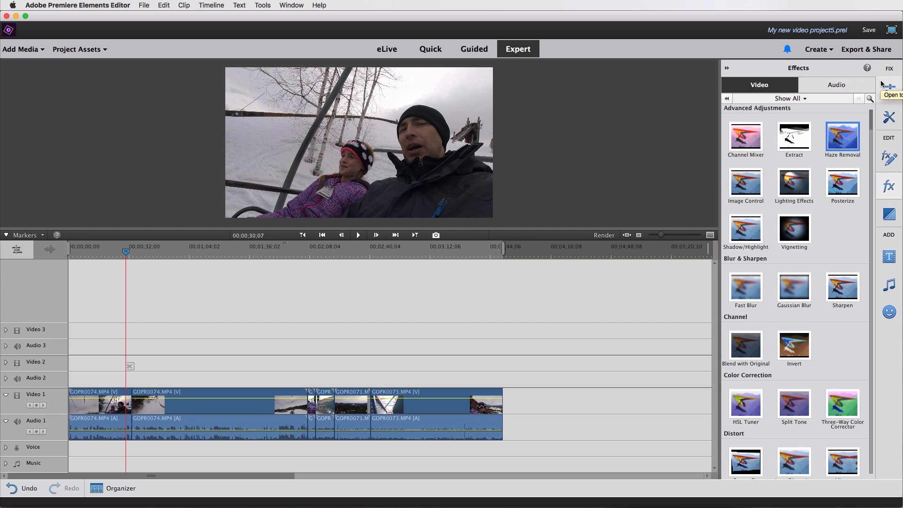
left_click(726, 70)
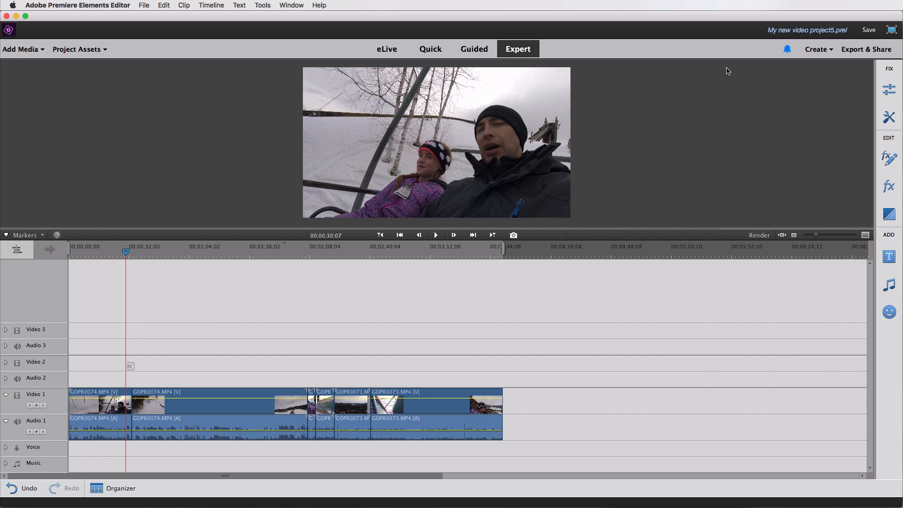
Start the Guided edit 'Create a freeze frame with a motion title' and advance past its intro.
left_click(472, 50)
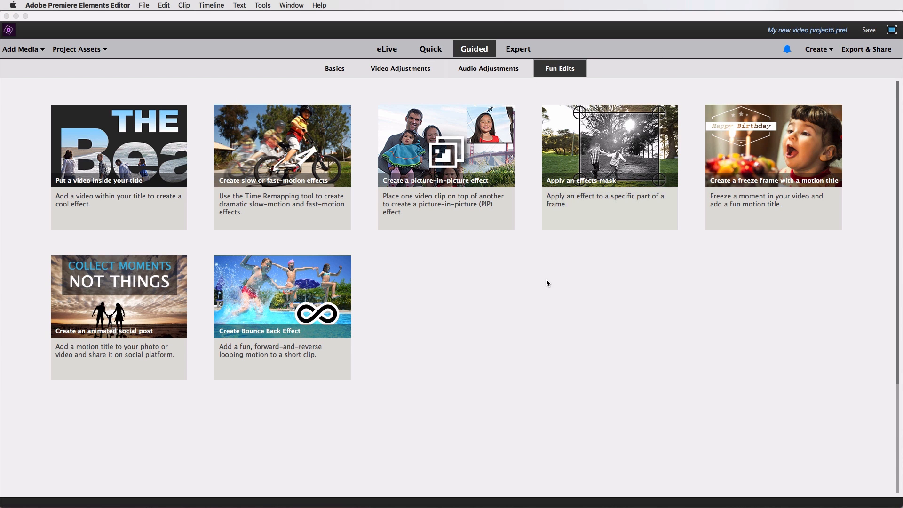
left_click(753, 160)
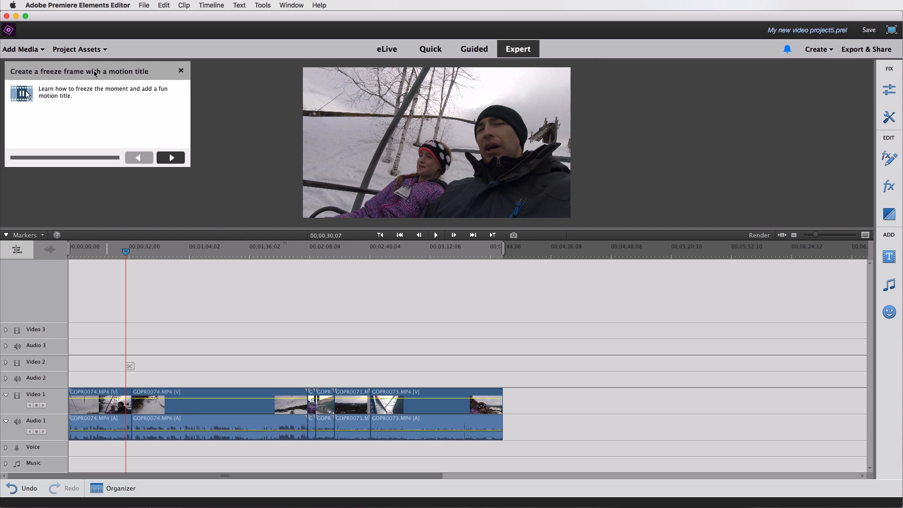
mouse_move(108, 74)
left_mouse_down()
mouse_move(146, 95)
mouse_move(137, 81)
mouse_move(637, 143)
mouse_move(718, 288)
mouse_move(262, 115)
mouse_move(118, 83)
left_mouse_up()
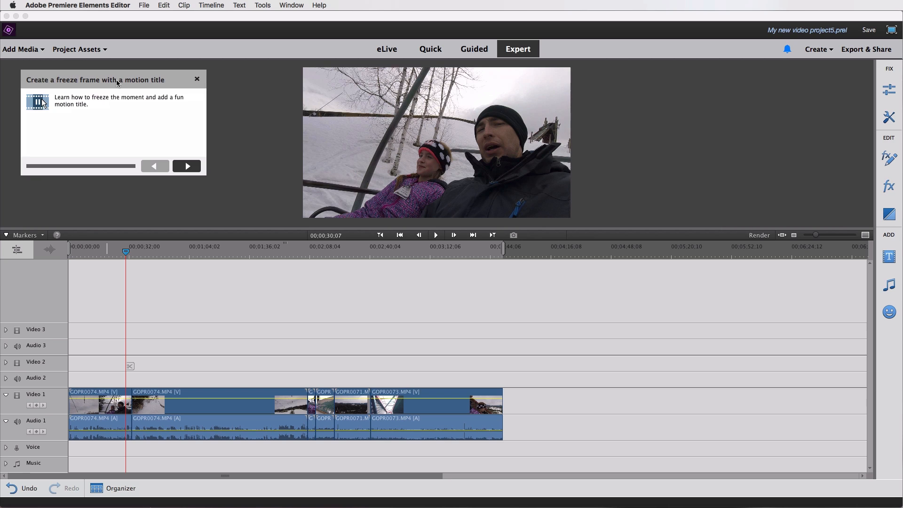
left_click(187, 167)
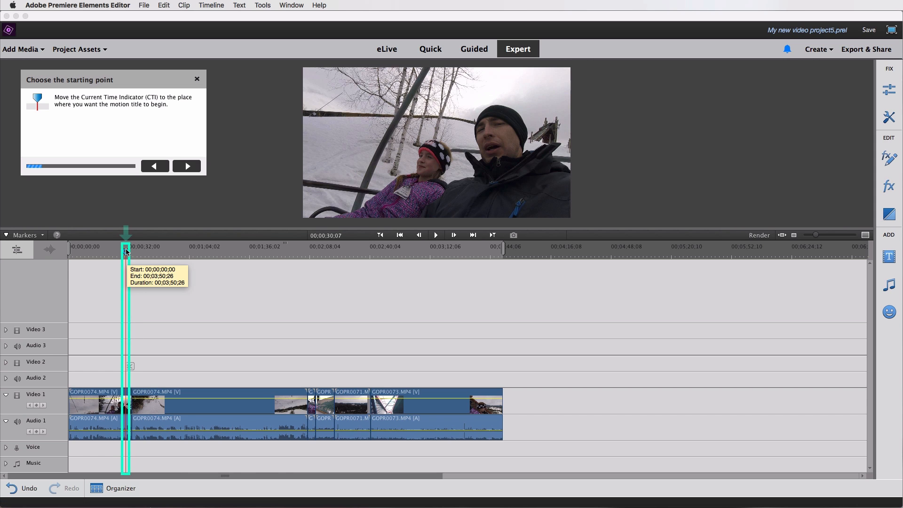
Move the current time indicator to about 00:00:08:15 as the title's starting point and continue.
left_click_drag(112, 251, 100, 255)
left_click(89, 254)
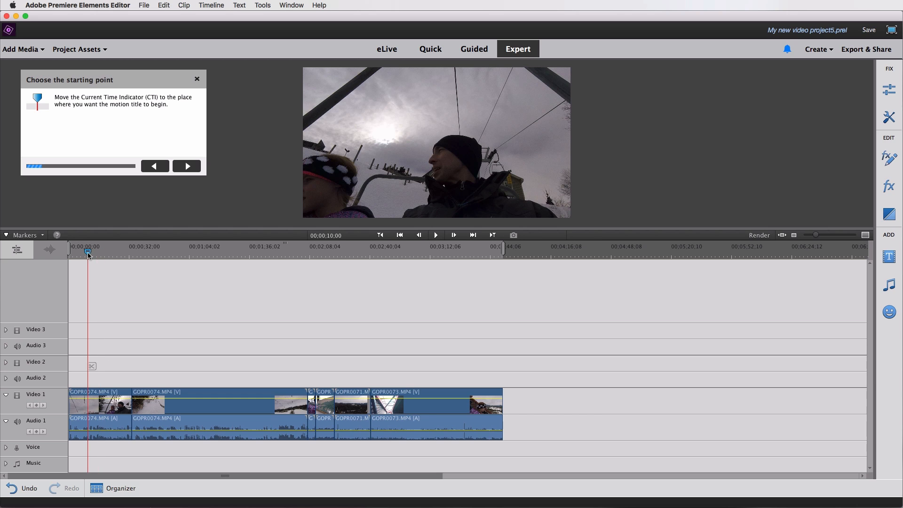
left_click_drag(88, 253, 84, 253)
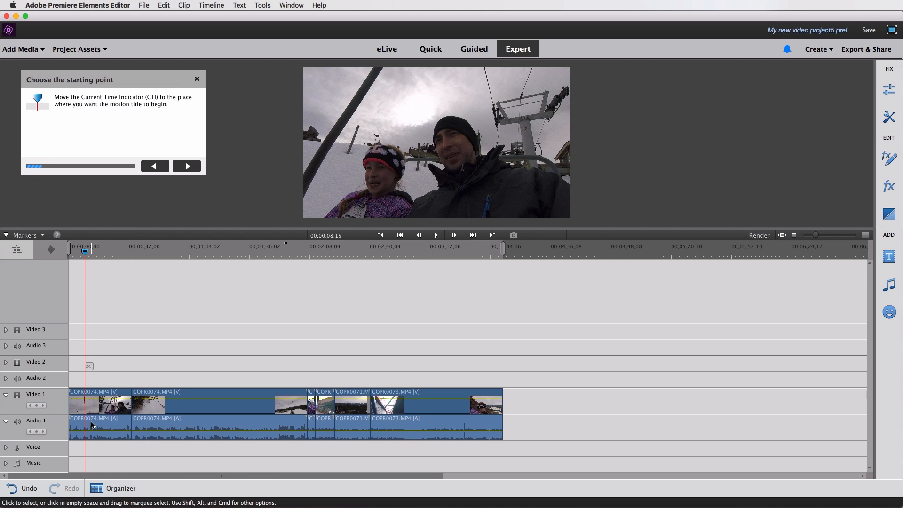
left_click(187, 167)
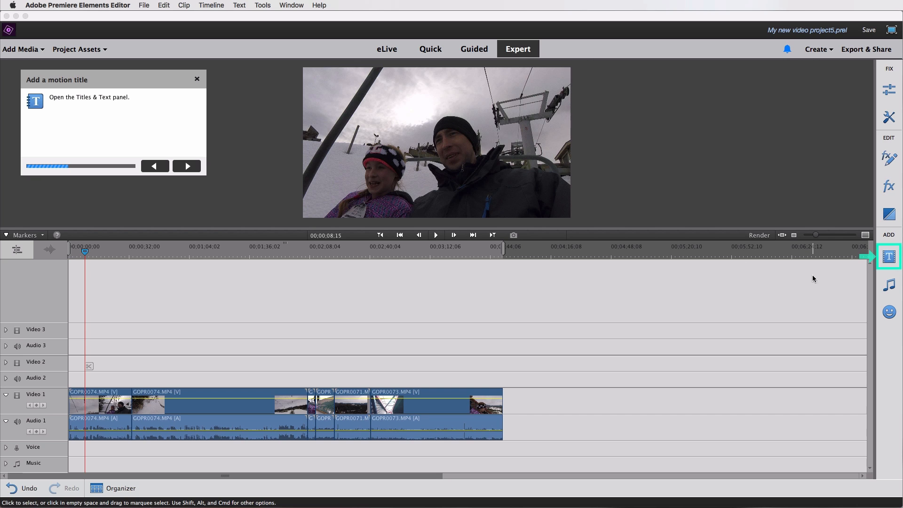
Add the OutdoorLabel motion title at the current time indicator on the timeline.
left_click(888, 257)
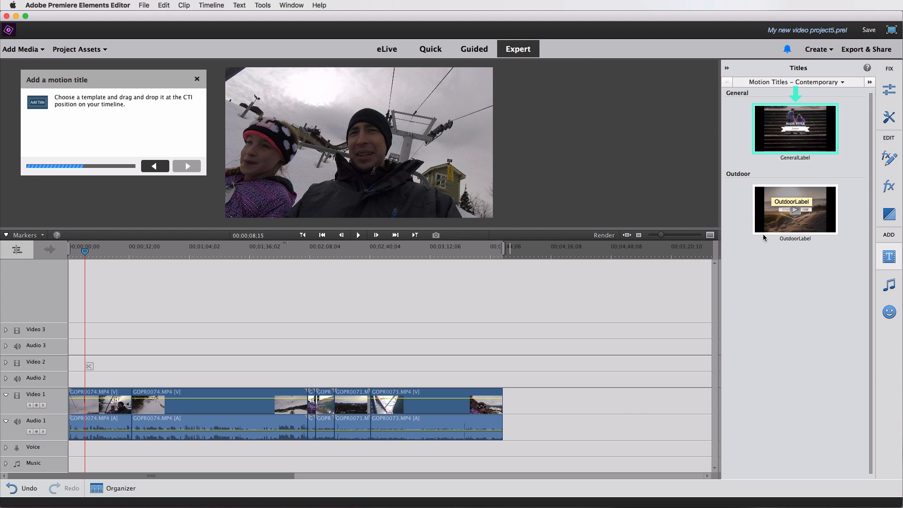
mouse_move(769, 200)
left_mouse_down()
mouse_move(210, 372)
mouse_move(122, 367)
mouse_move(88, 399)
left_mouse_up()
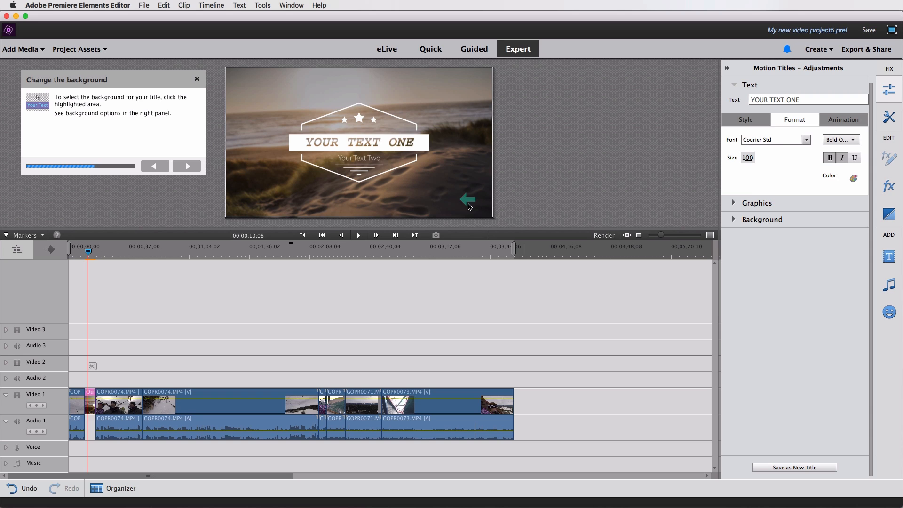
Set the motion title's background to Freeze Frame and continue the guide.
left_click(452, 202)
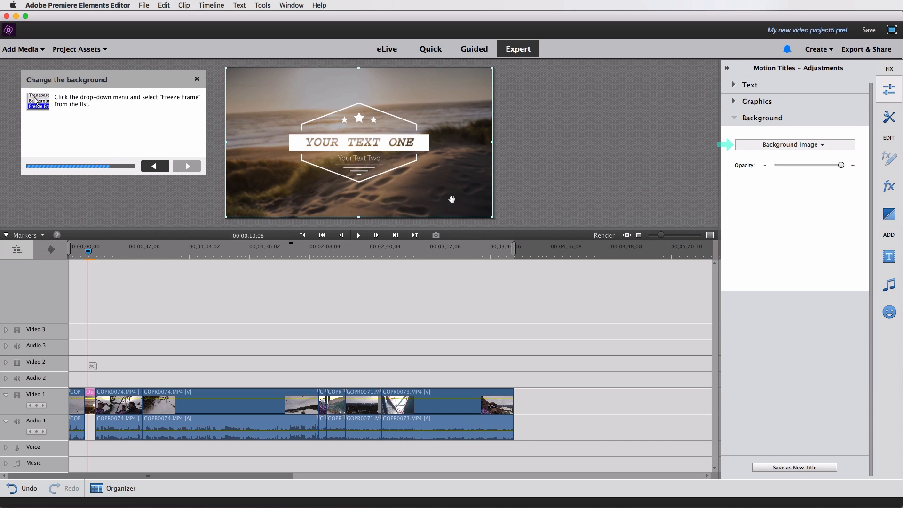
left_click(810, 148)
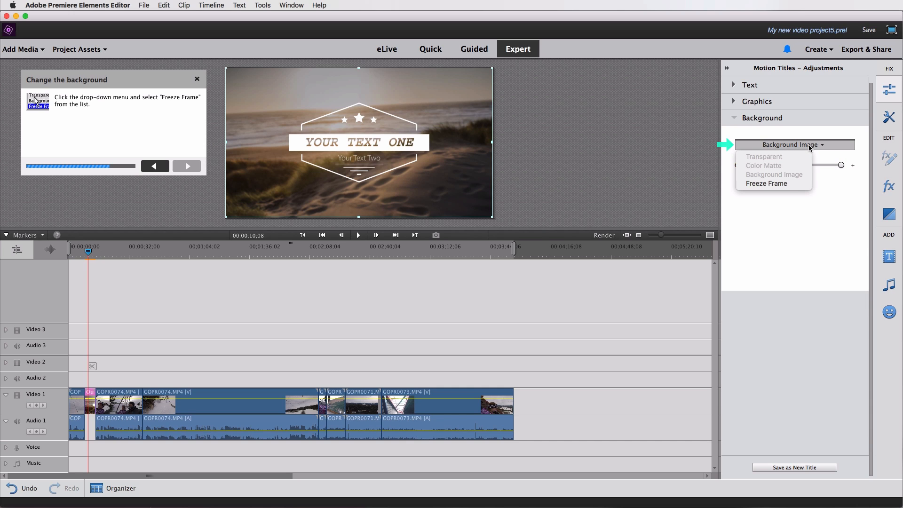
left_click(759, 185)
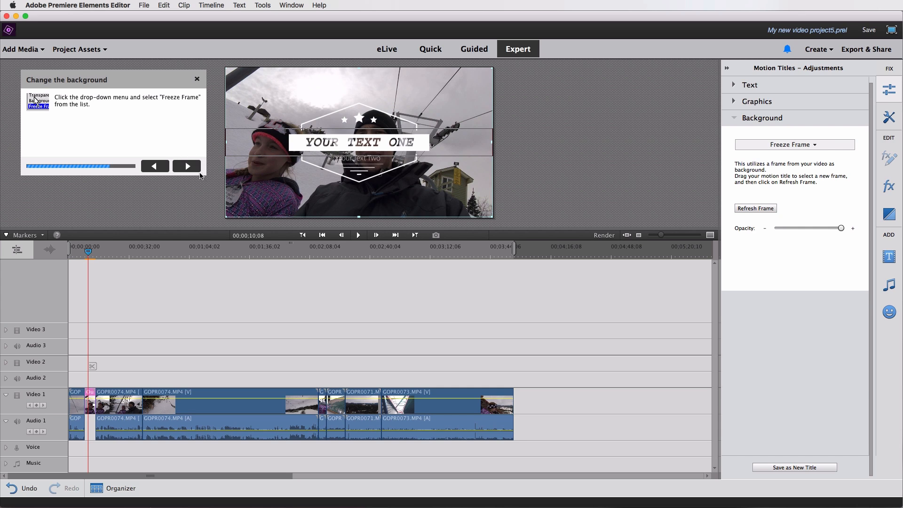
left_click(187, 167)
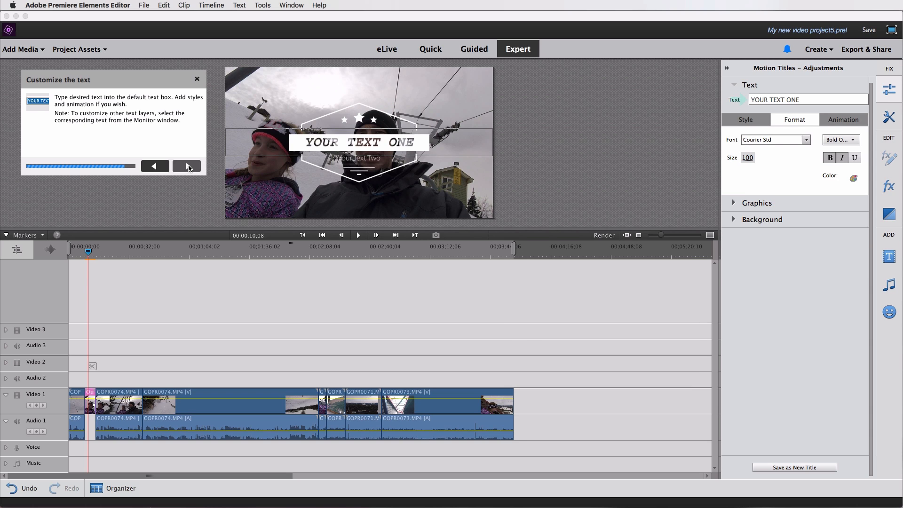
Change the title's first line to Lake Placid and its second line to 2017.
left_click(776, 100)
type("Lake Placid")
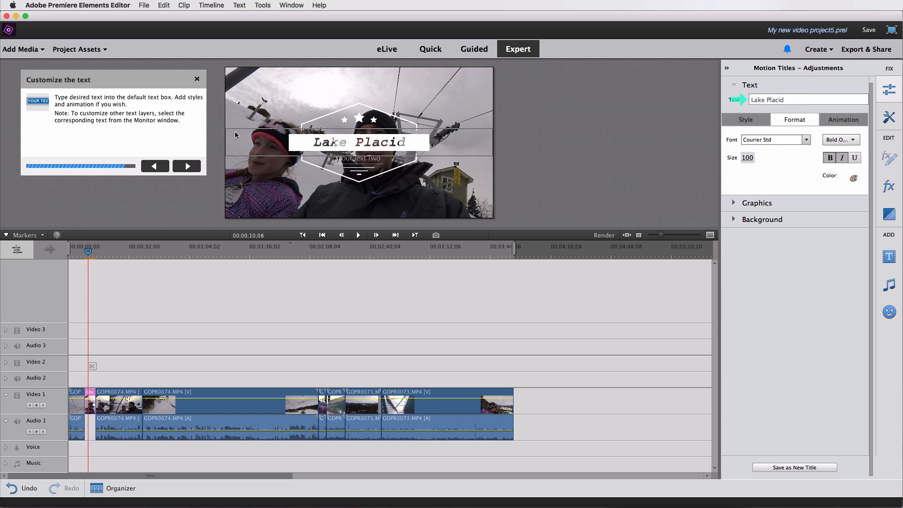
left_click(360, 163)
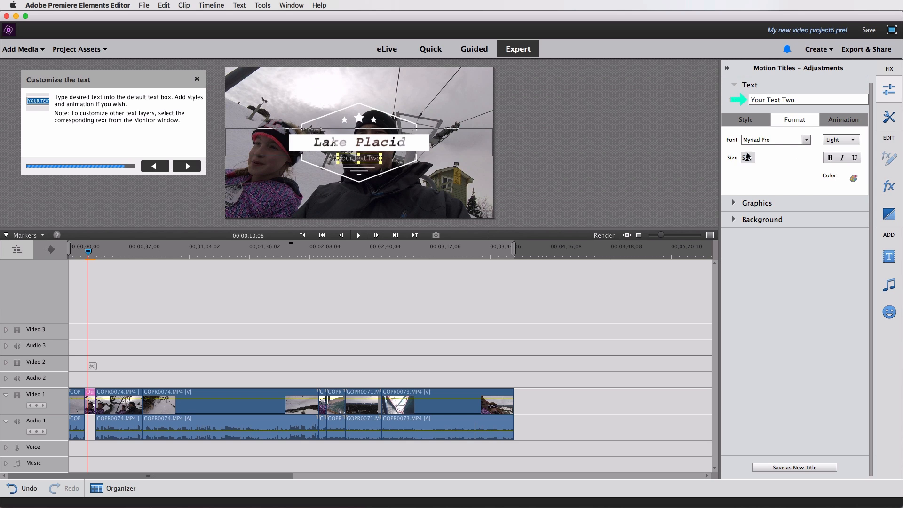
triple_click(774, 100)
type("2017")
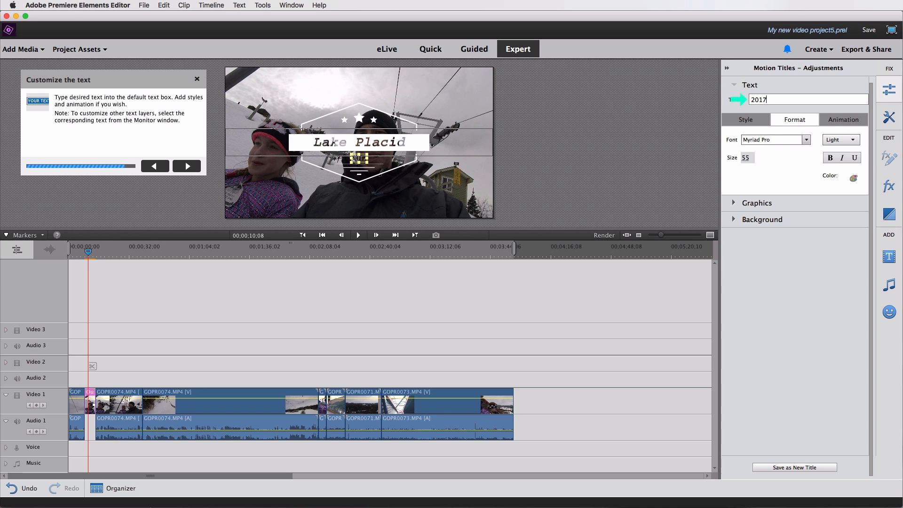
Set the second line's font to Myriad Web Pro.
left_click(805, 140)
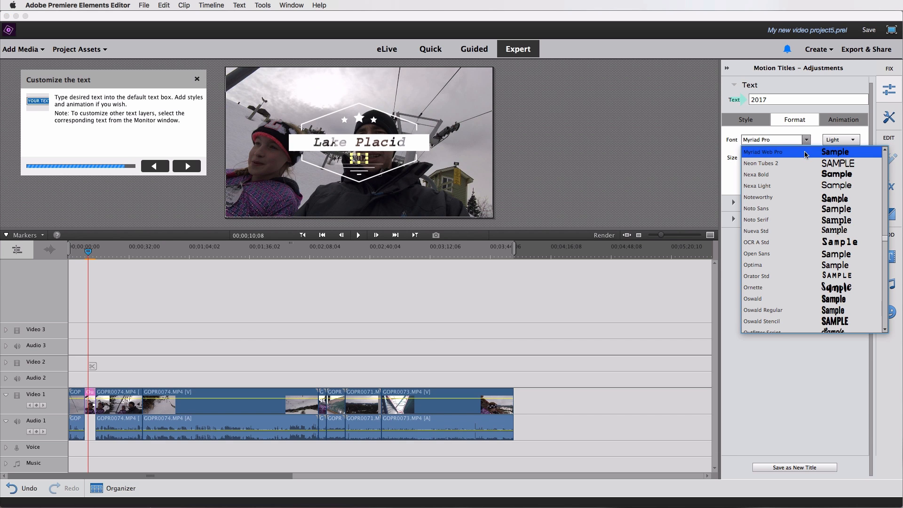
left_click(804, 153)
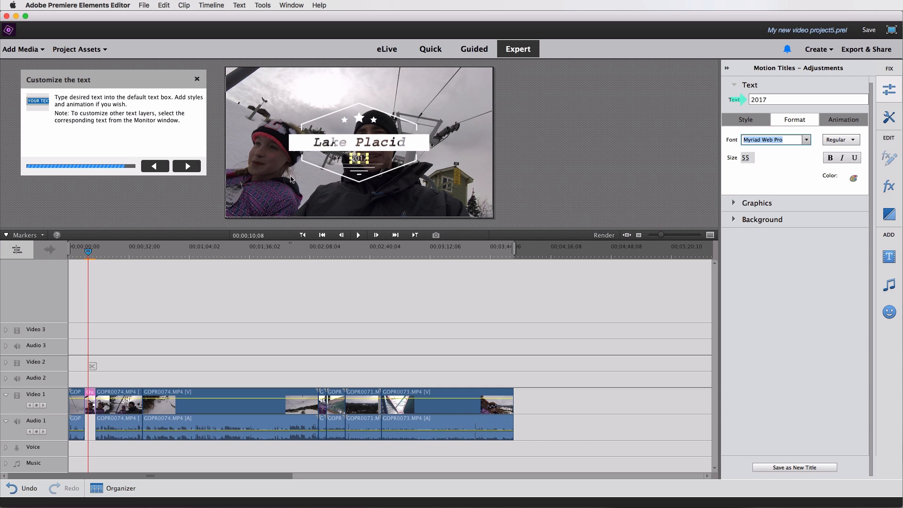
Finish the title guide and play back the previously exported video in QuickTime Player to review the title.
left_click(187, 167)
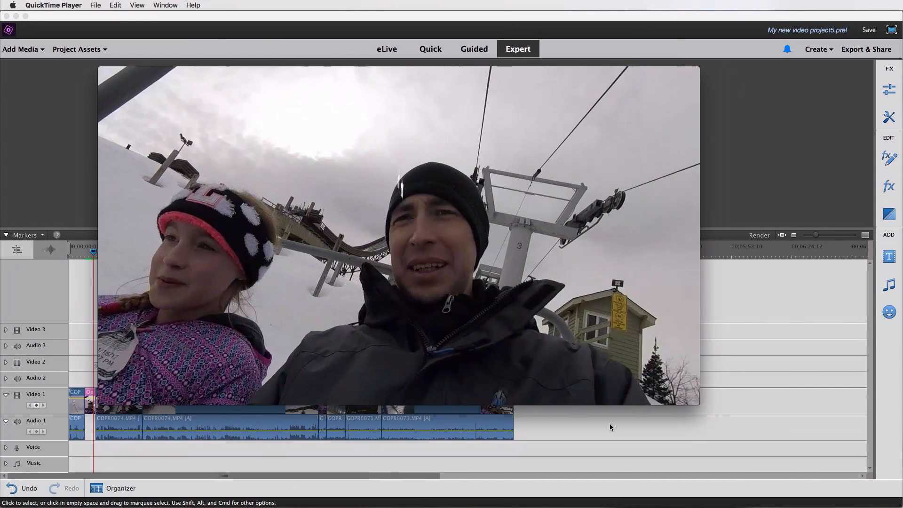
mouse_move(389, 379)
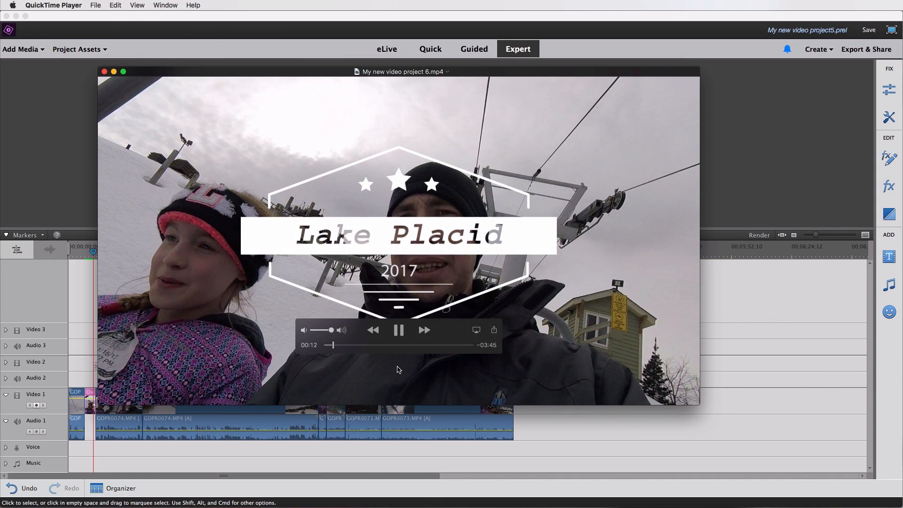
left_click(399, 331)
left_click_drag(332, 347, 330, 346)
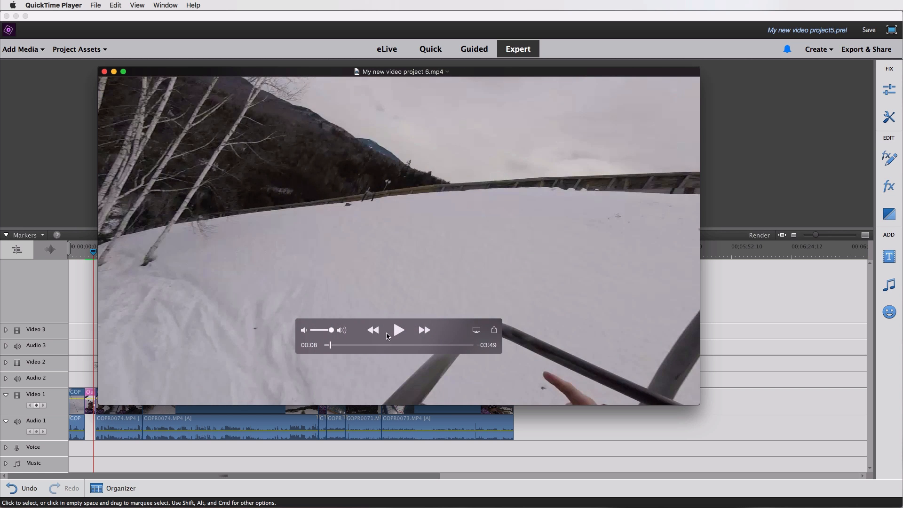
left_click(397, 330)
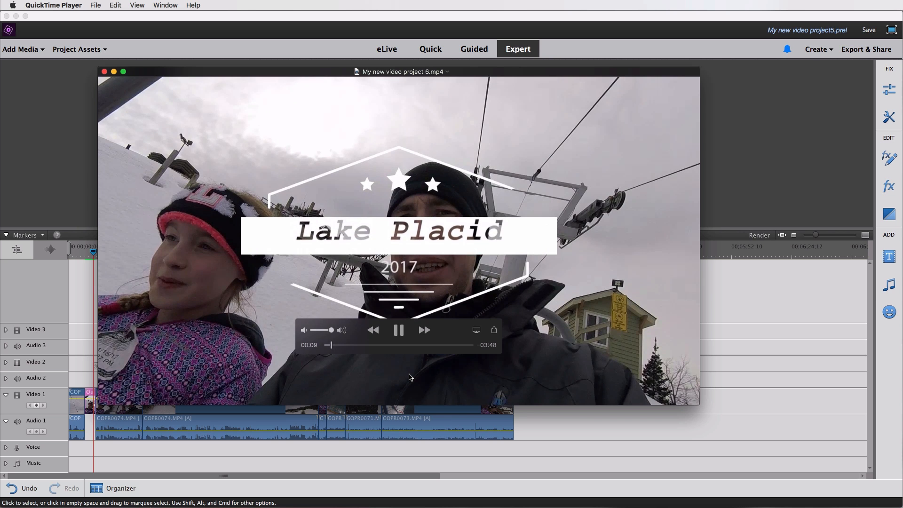
left_click(399, 331)
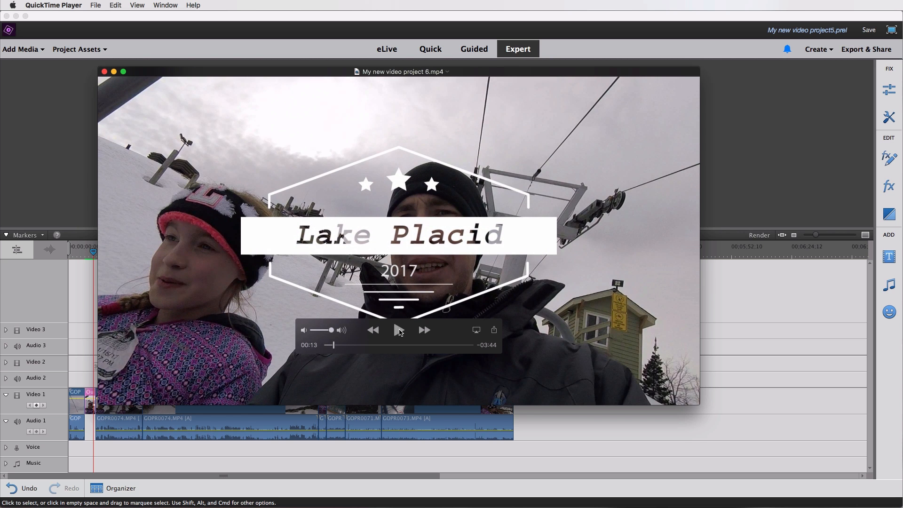
left_click(398, 331)
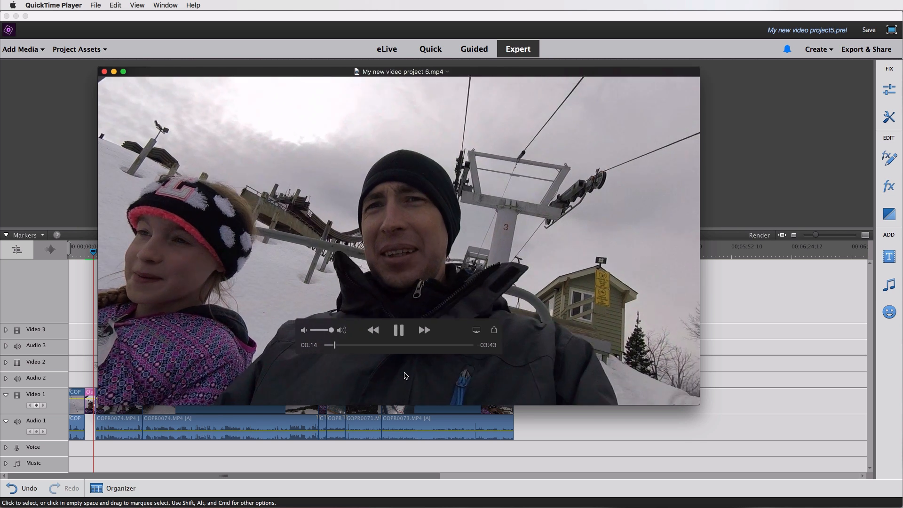
left_click(398, 331)
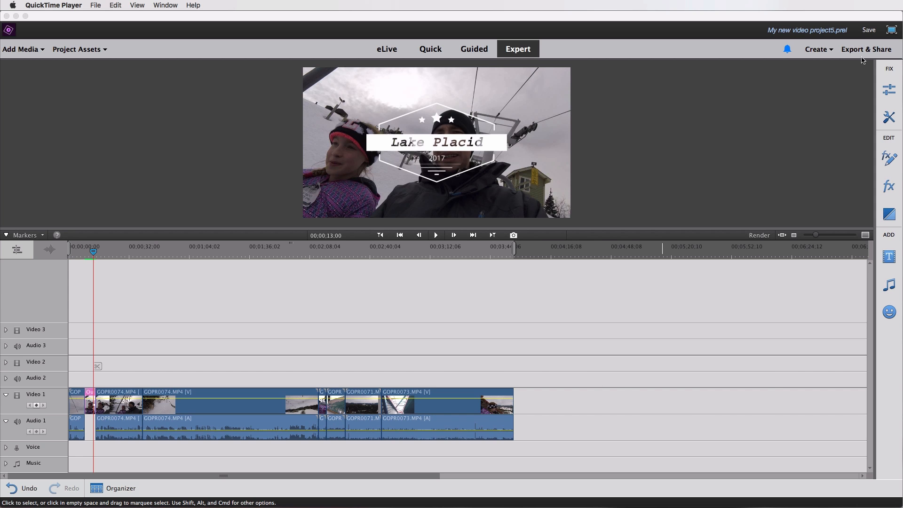
left_click(866, 19)
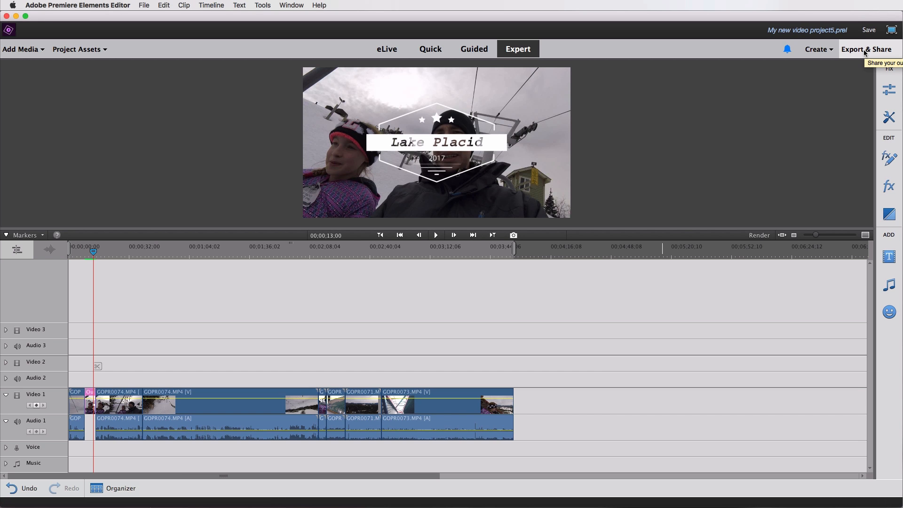
Open Export & Share, choose the Devices computer export, and select the MP4 - H.264 format.
left_click(864, 51)
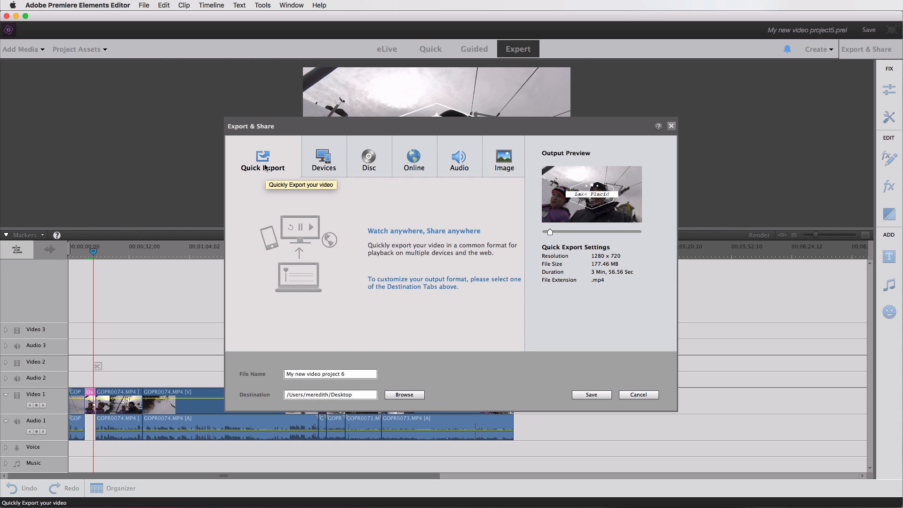
left_click(322, 168)
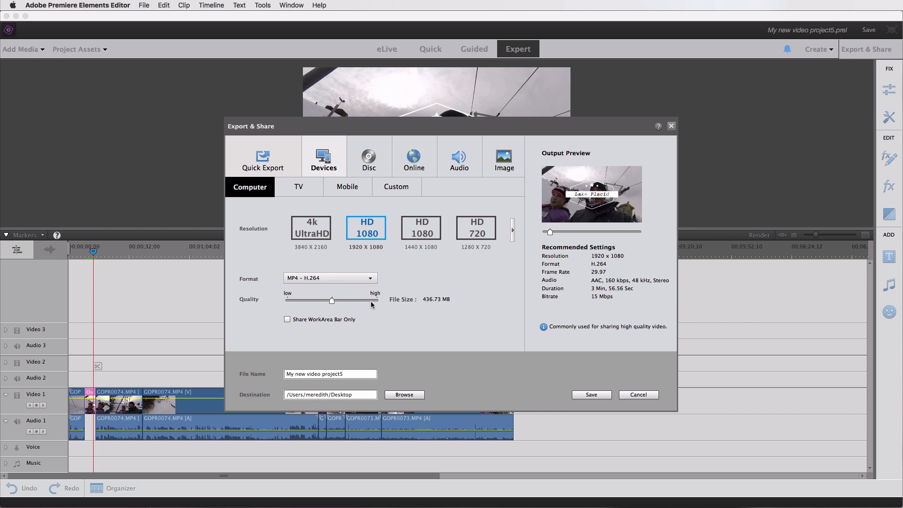
left_click(329, 278)
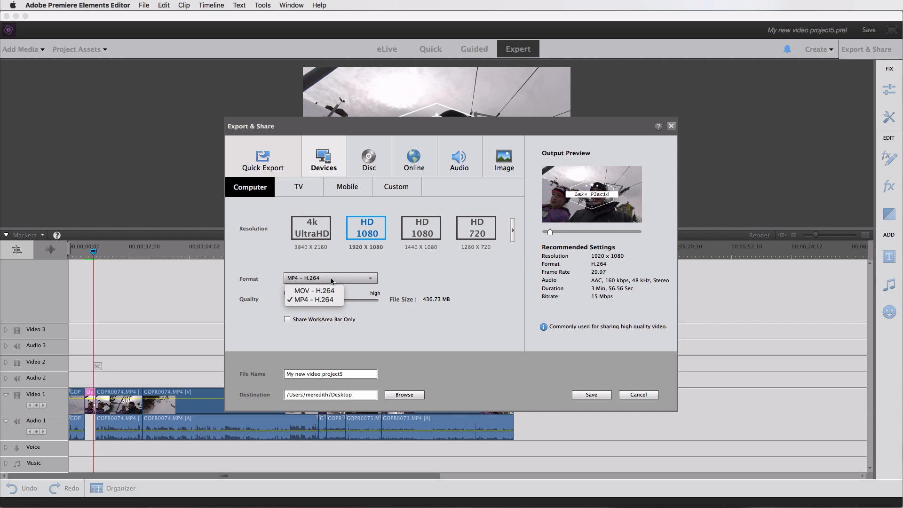
left_click(329, 301)
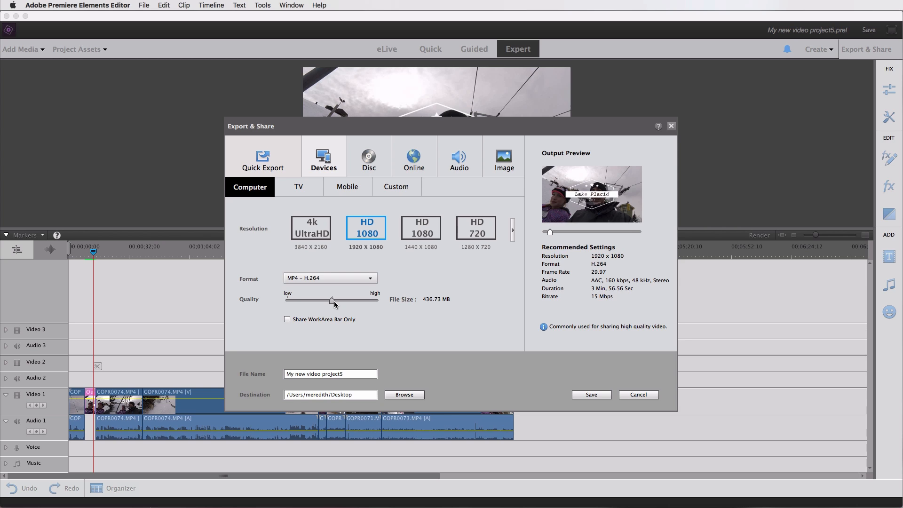
left_click_drag(334, 305, 377, 302)
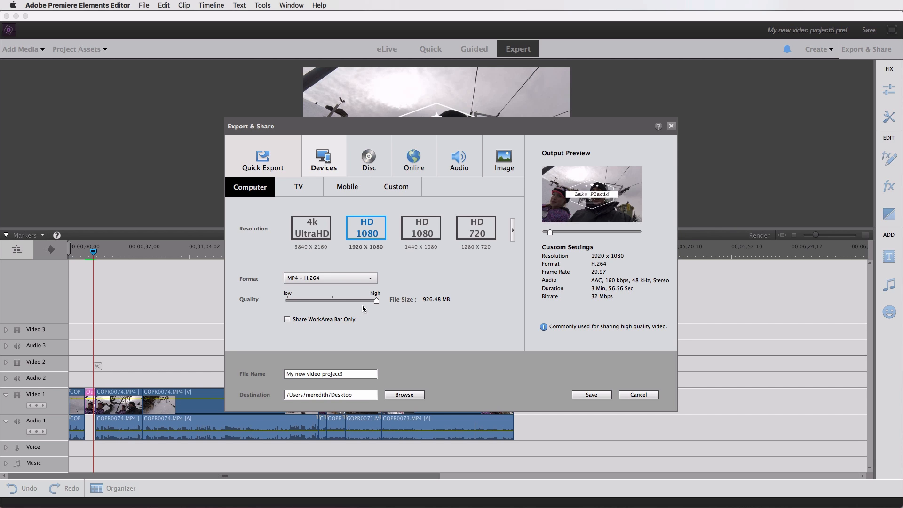
left_click_drag(376, 303, 285, 304)
mouse_move(332, 301)
left_mouse_down()
mouse_move(376, 303)
mouse_move(333, 305)
left_mouse_up()
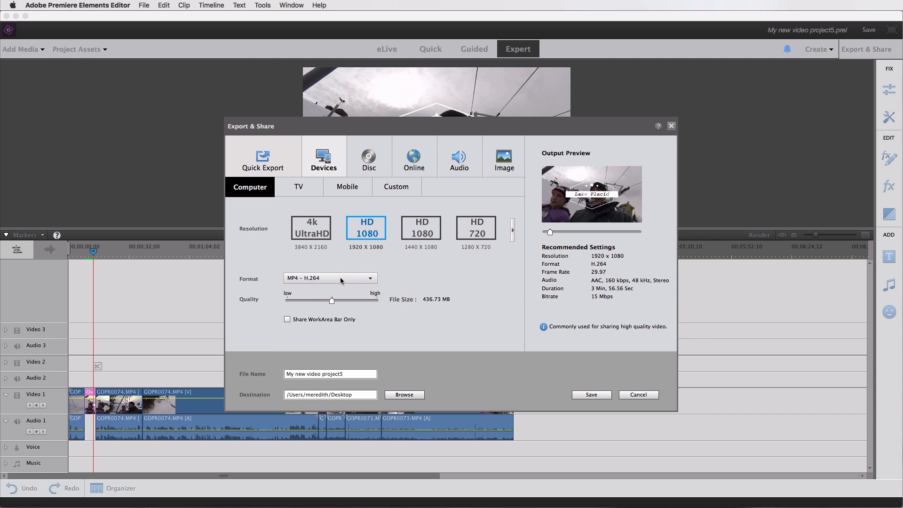
Name the export file lake placid 2017 and save the video.
triple_click(347, 374)
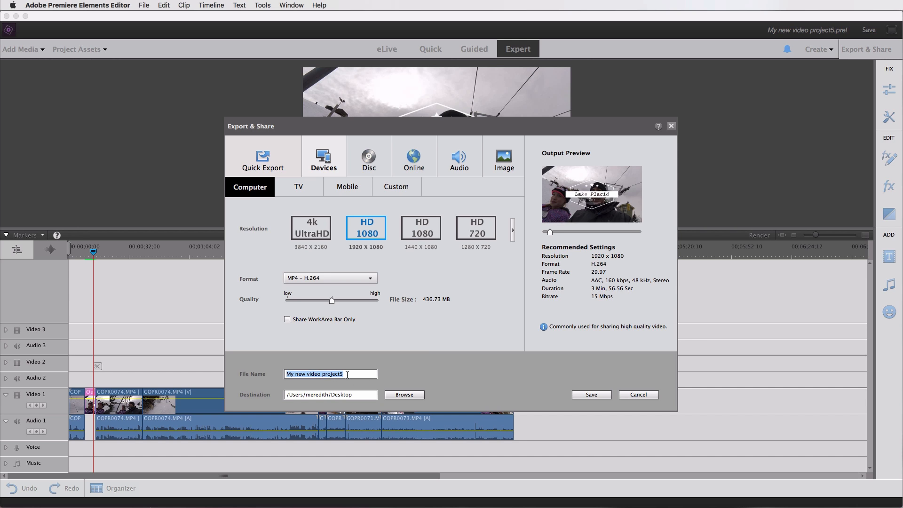
type("lake pl")
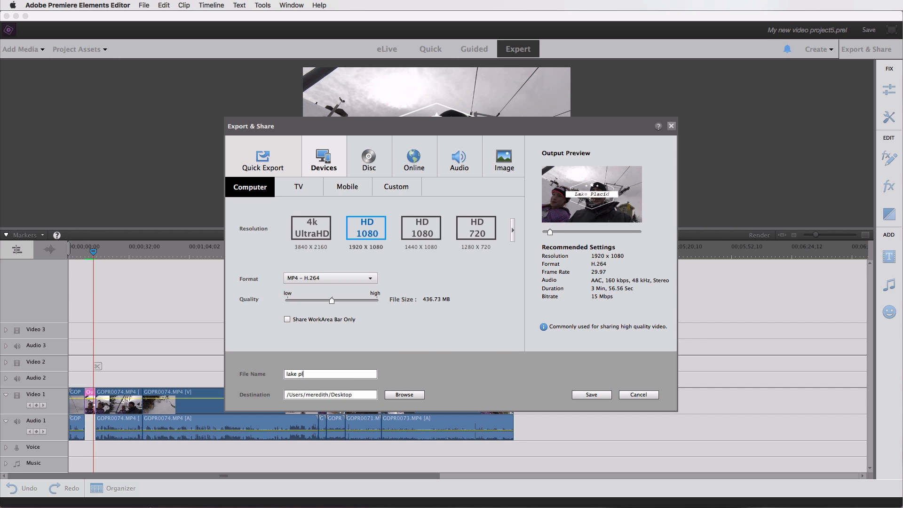
type("acid 2017")
left_click(592, 395)
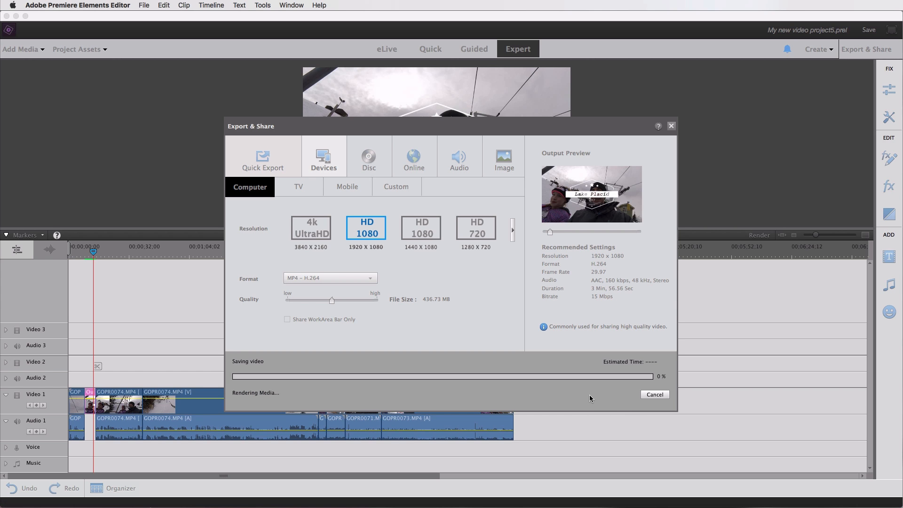